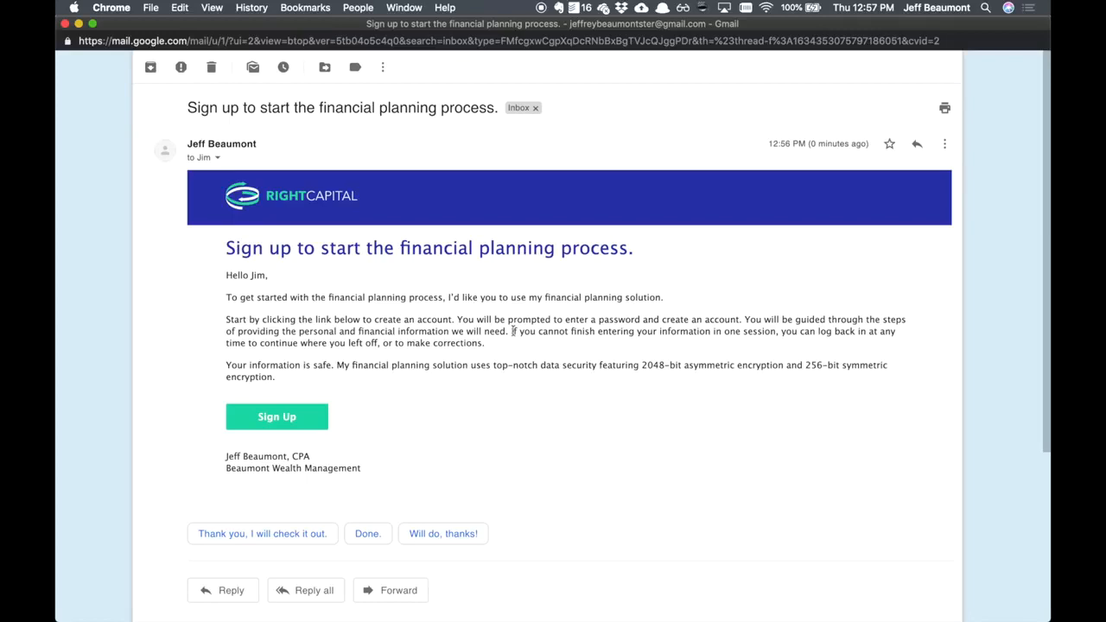
# - Follow the sign-up link in the invitation email and create the client account with a password
pyautogui.click(303, 423)
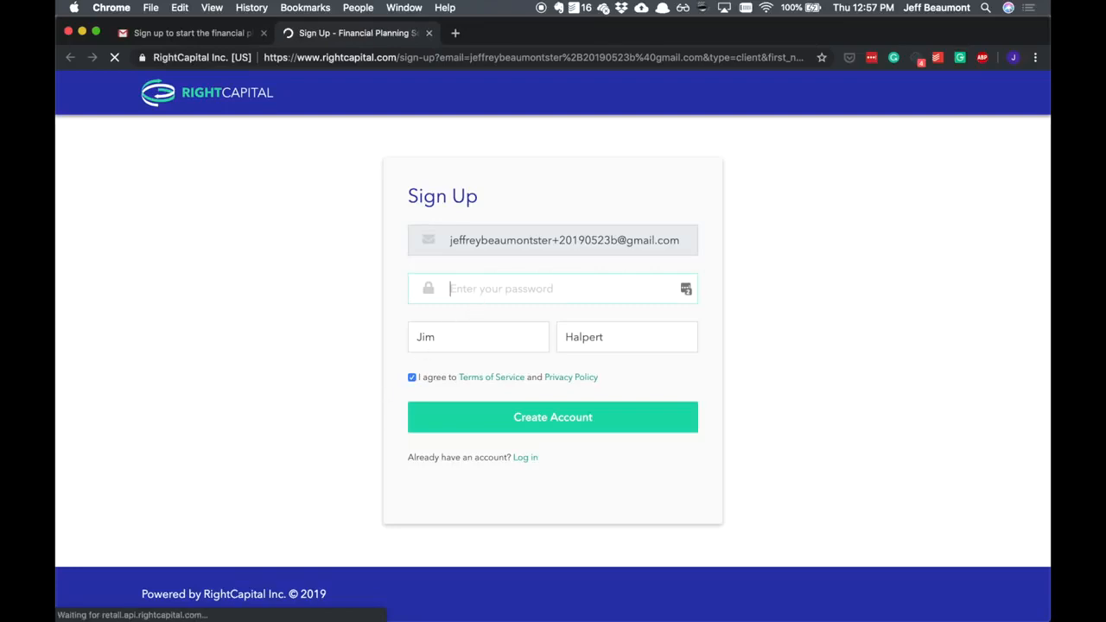
pyautogui.write('•••••••••••••••')
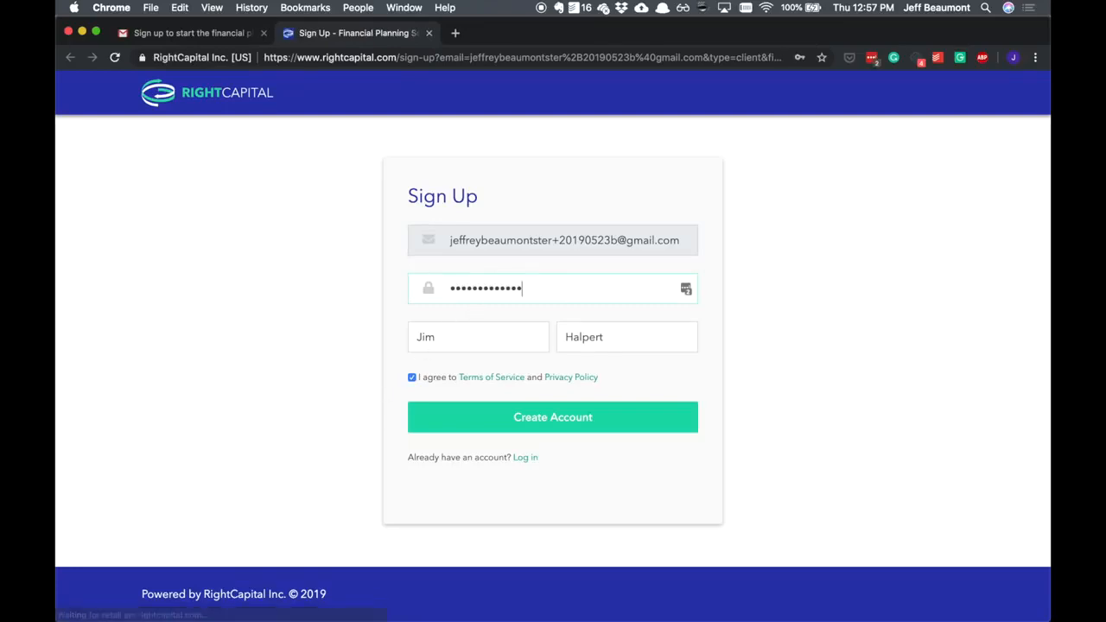
pyautogui.click(514, 429)
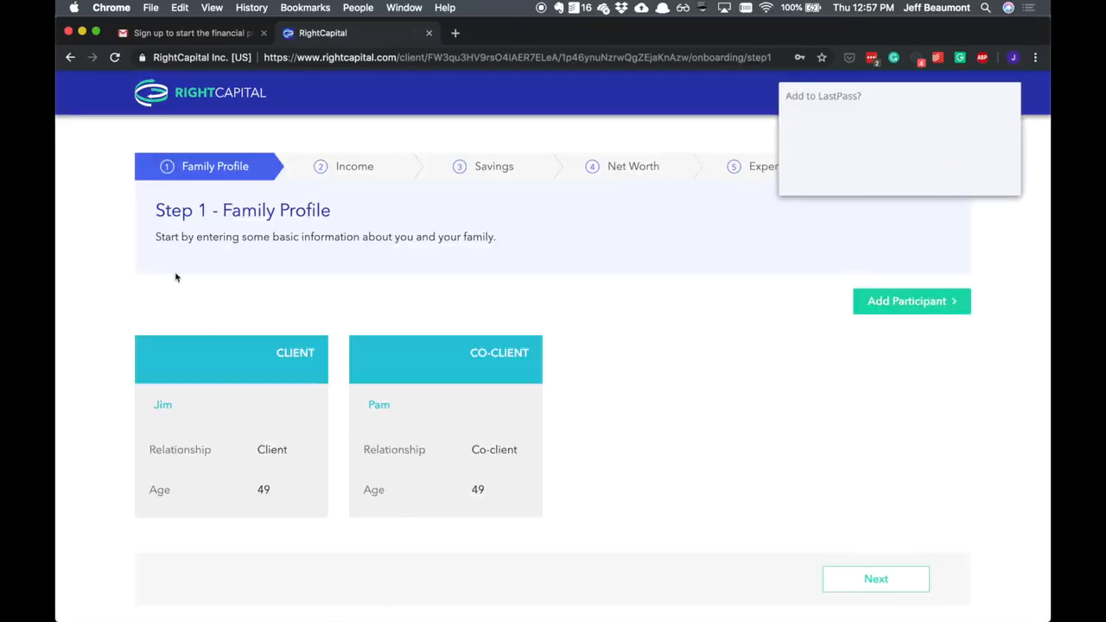
pyautogui.click(932, 176)
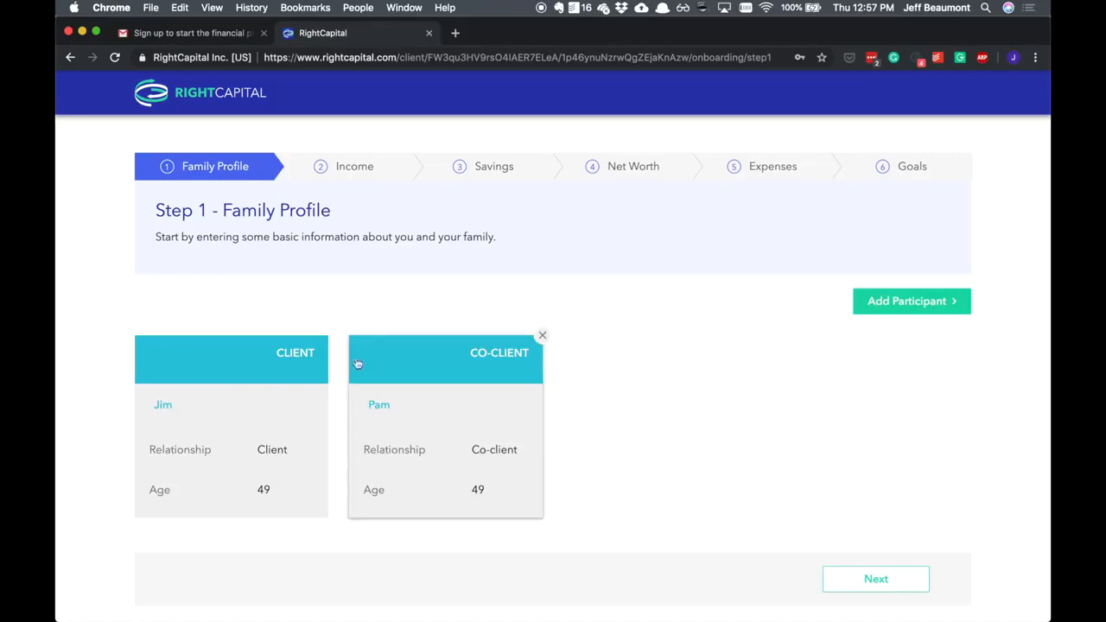
# - Enter the client's date of birth in the family profile and save the client's details
pyautogui.click(236, 430)
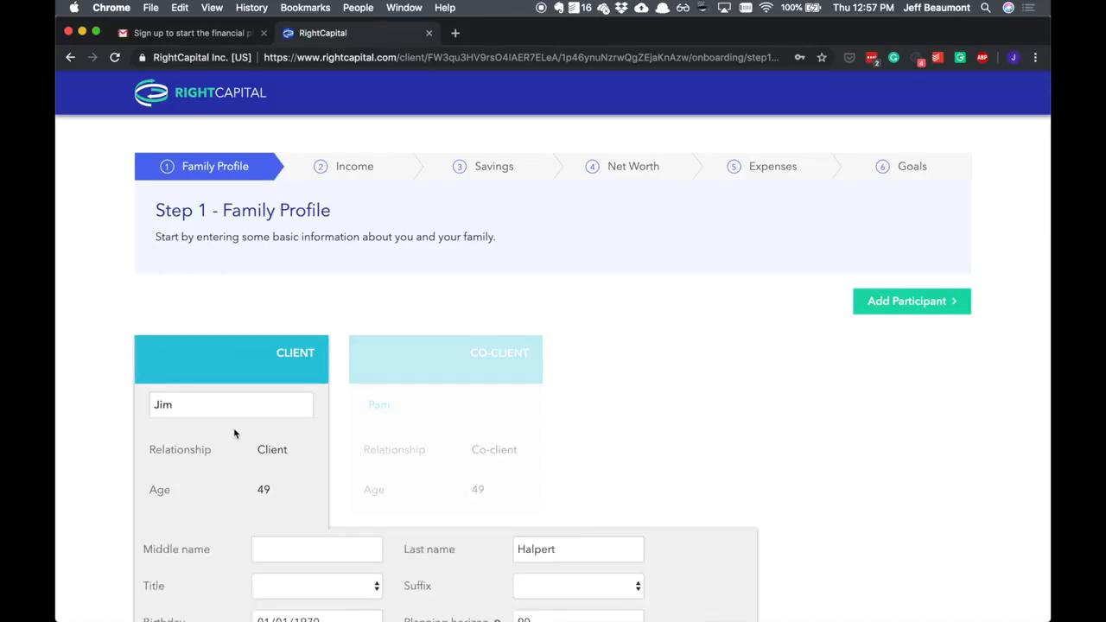
pyautogui.scroll(-3, 234, 433)
pyautogui.click(315, 492)
pyautogui.press('Up')
pyautogui.press('Up')
pyautogui.press('Tab')
pyautogui.press('Tab')
pyautogui.press('Down')
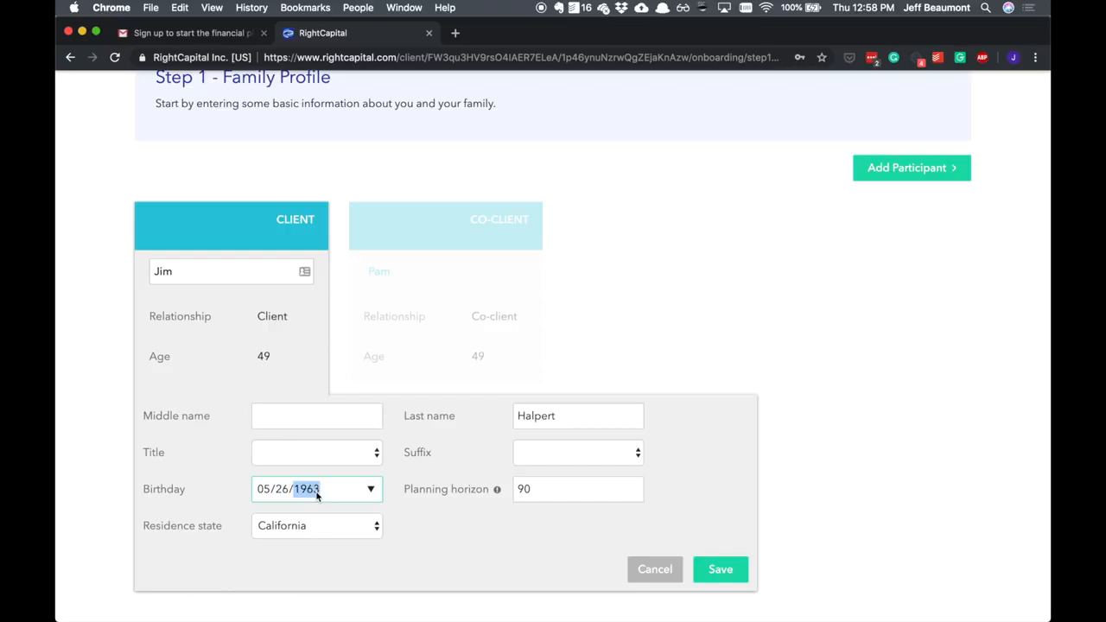
pyautogui.click(721, 570)
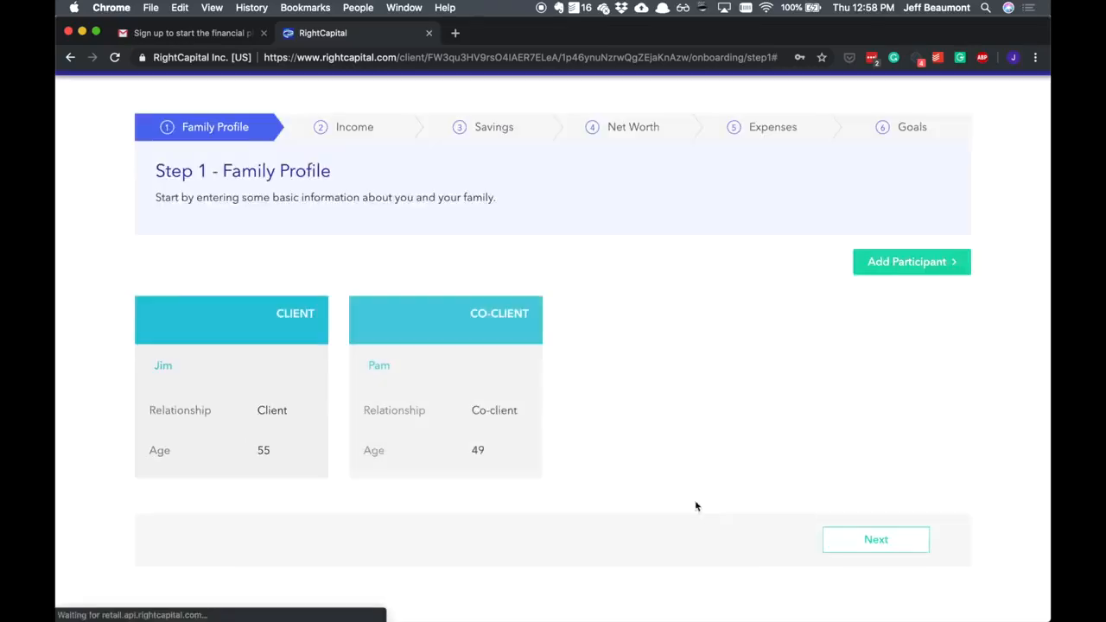
# - Enter the co-client's date of birth in the family profile and save the co-client's details
pyautogui.click(503, 380)
pyautogui.click(476, 490)
pyautogui.press('Tab')
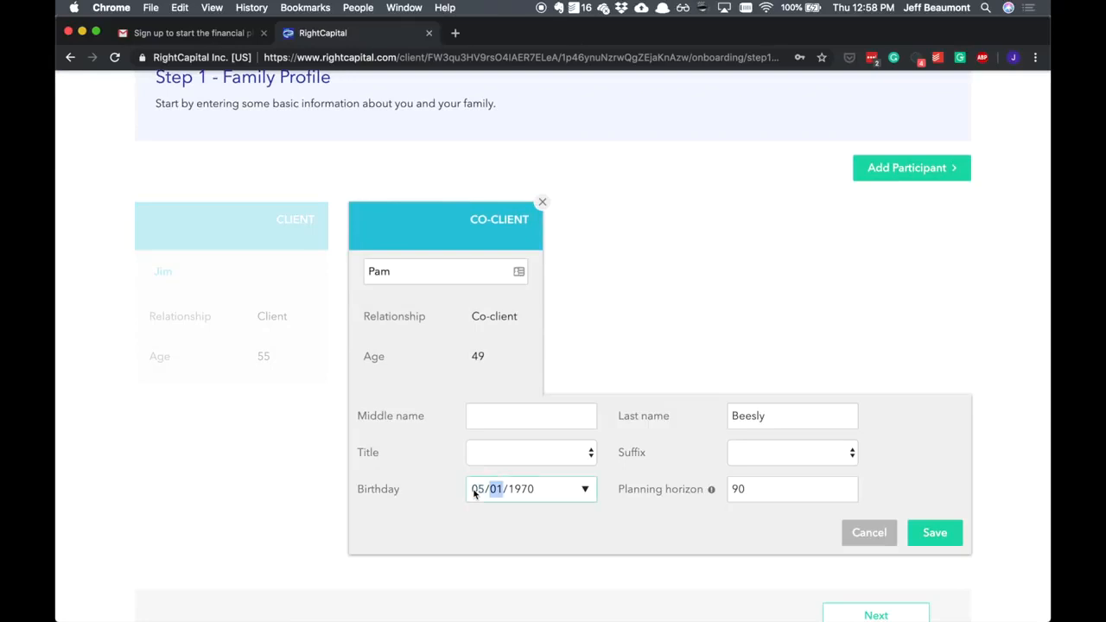
pyautogui.press('Down')
pyautogui.press('Tab')
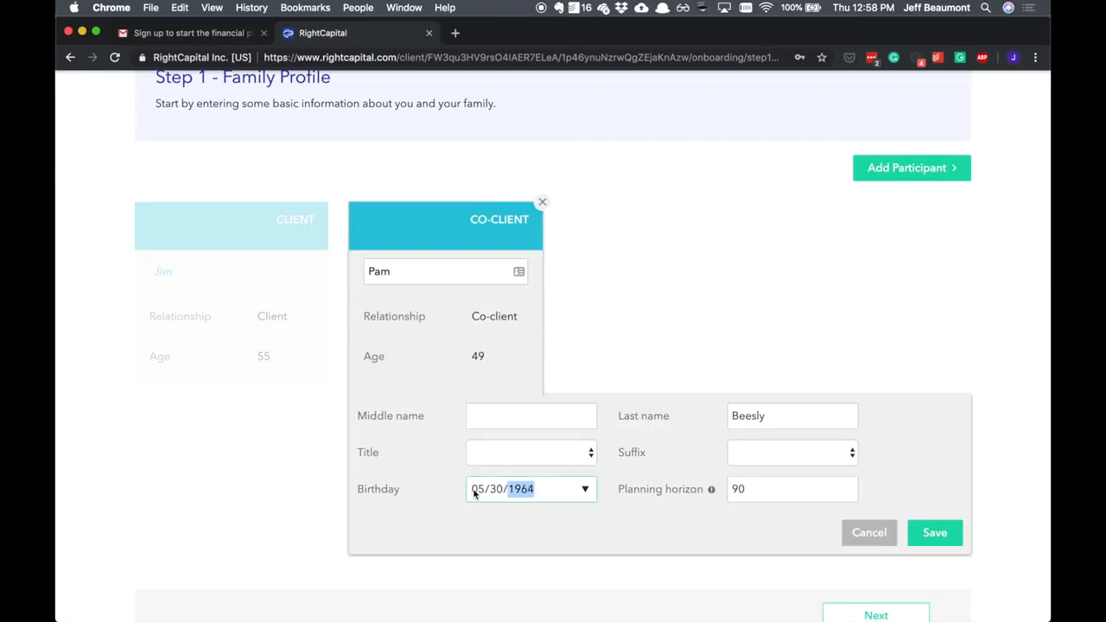
pyautogui.click(933, 533)
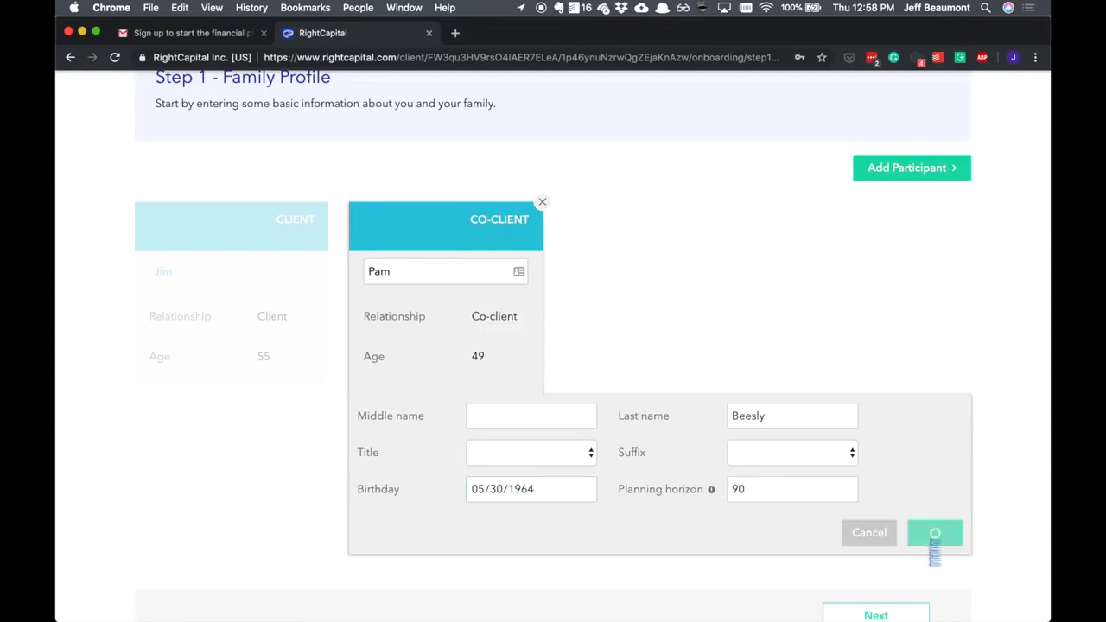
# - Add a child participant to the family profile, enter the child's date of birth and save the entry
pyautogui.click(903, 261)
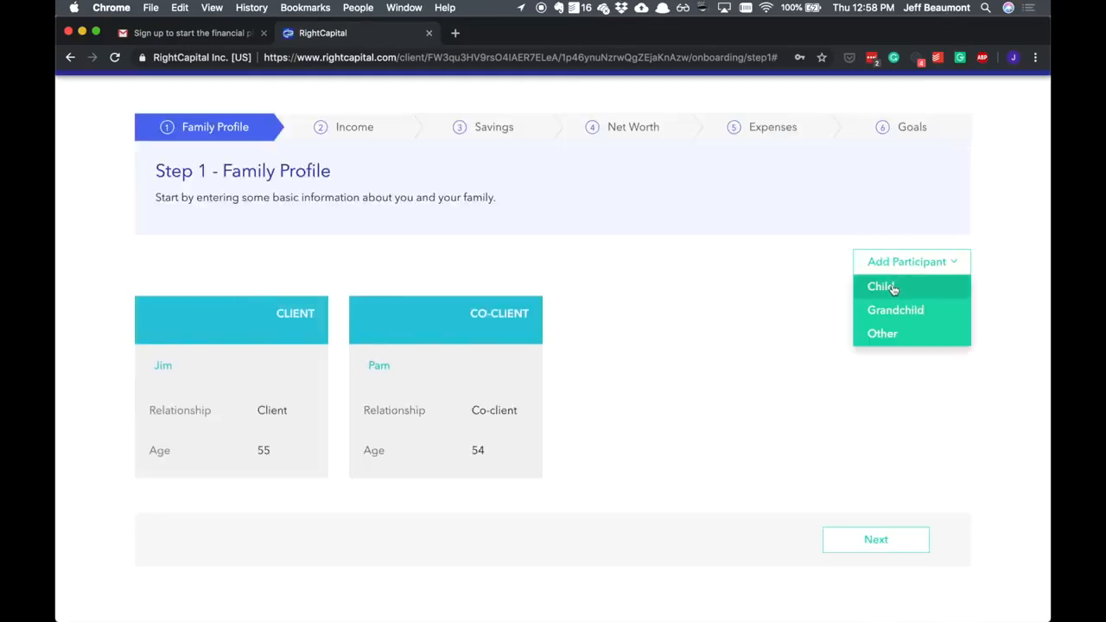
pyautogui.click(883, 287)
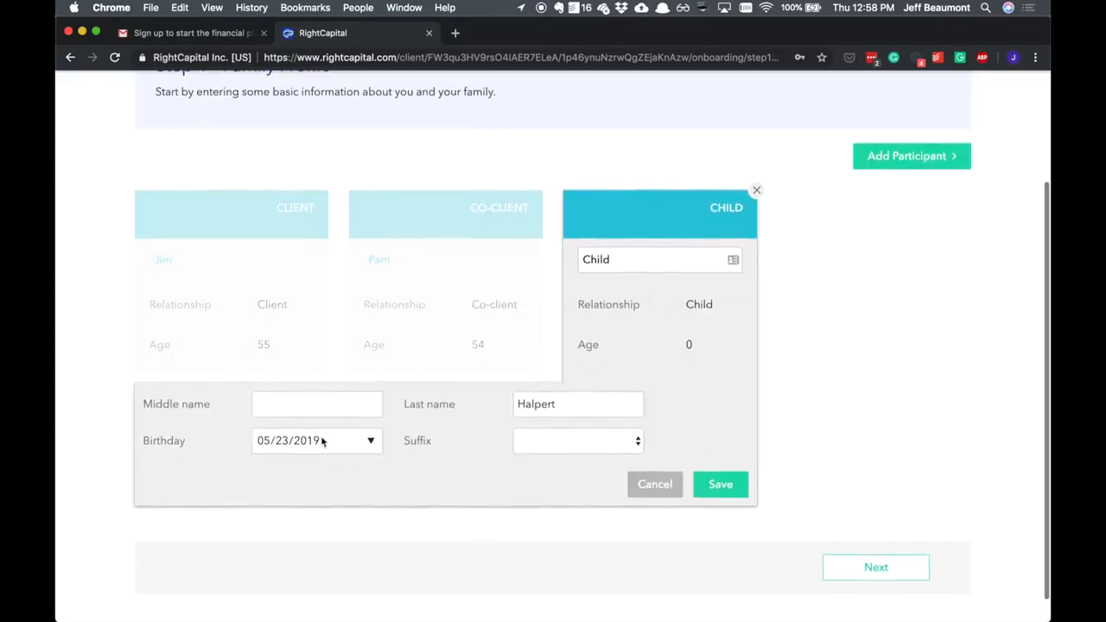
pyautogui.click(312, 442)
pyautogui.click(370, 441)
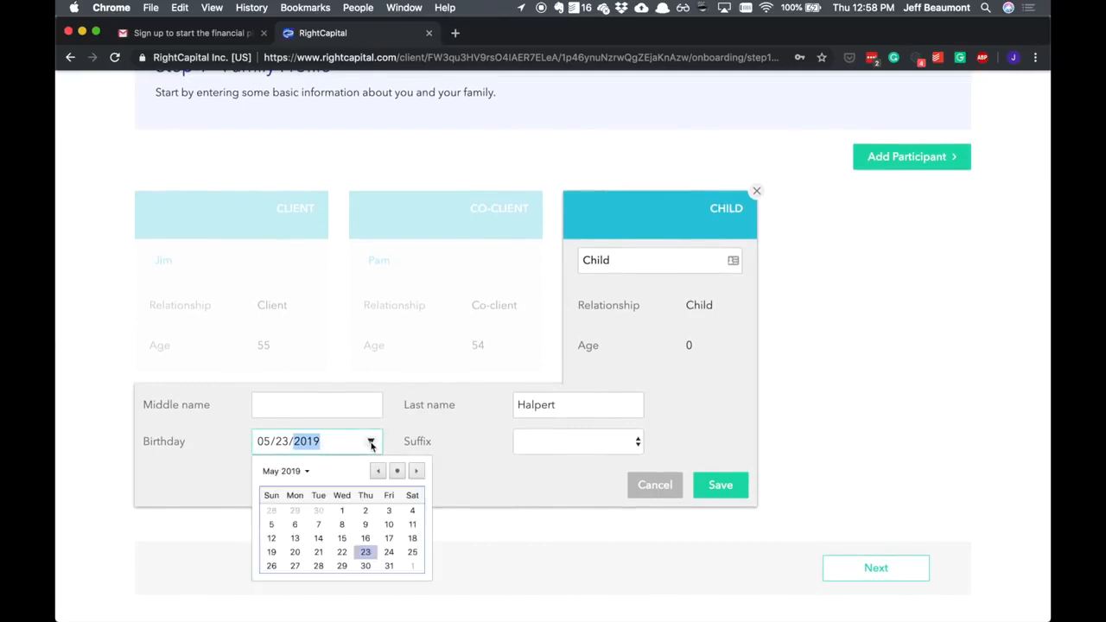
pyautogui.click(378, 471)
pyautogui.click(377, 471)
pyautogui.click(377, 472)
pyautogui.press('Escape')
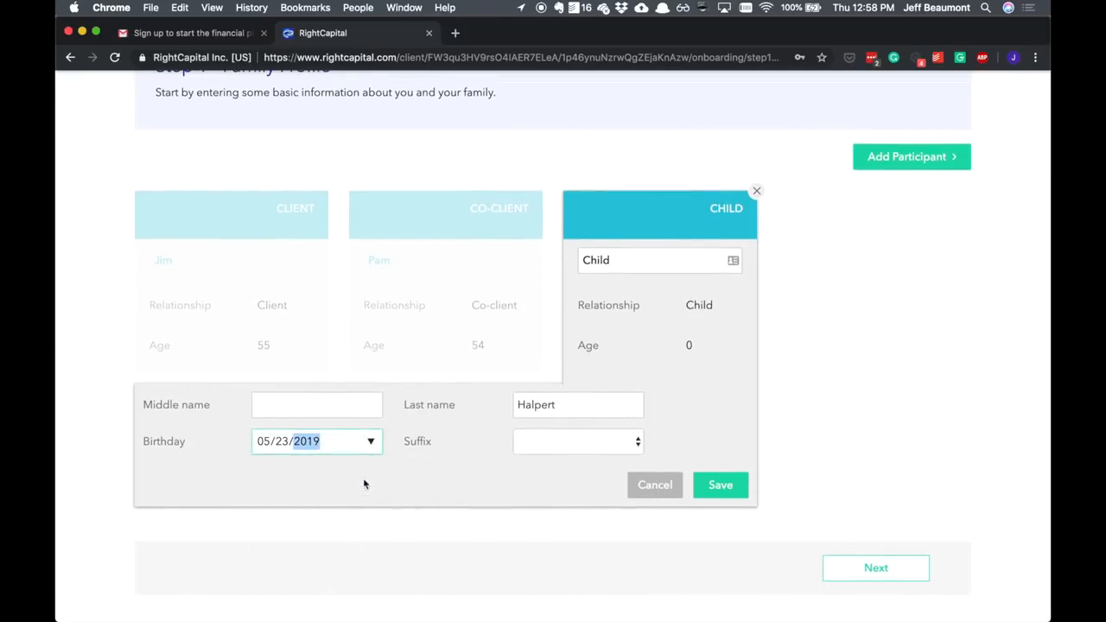
pyautogui.scroll(-1, 363, 483)
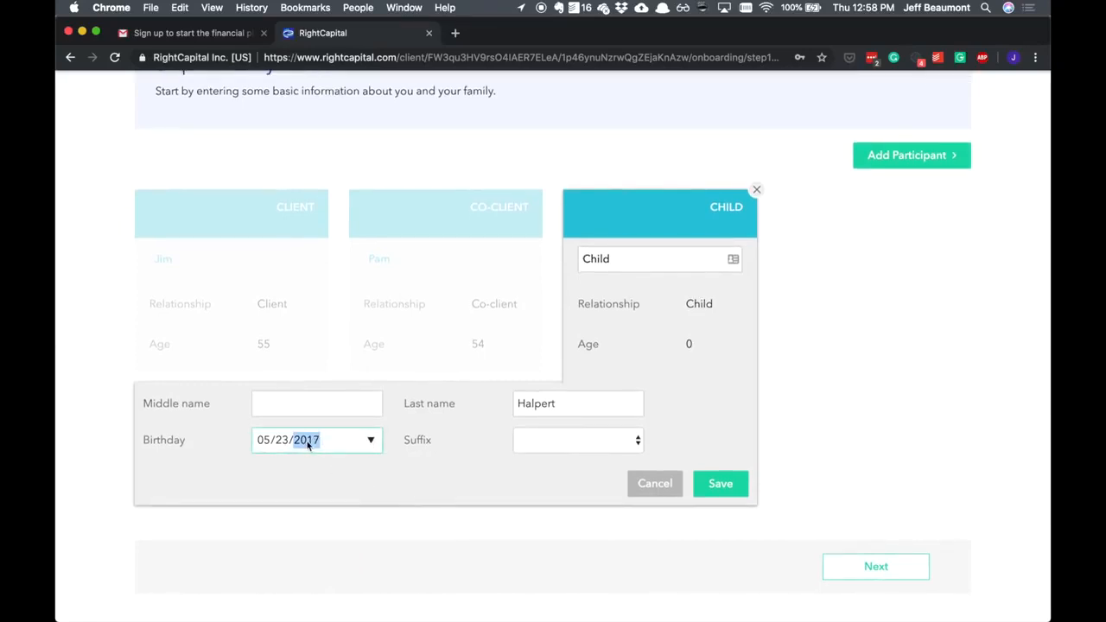
pyautogui.click(719, 484)
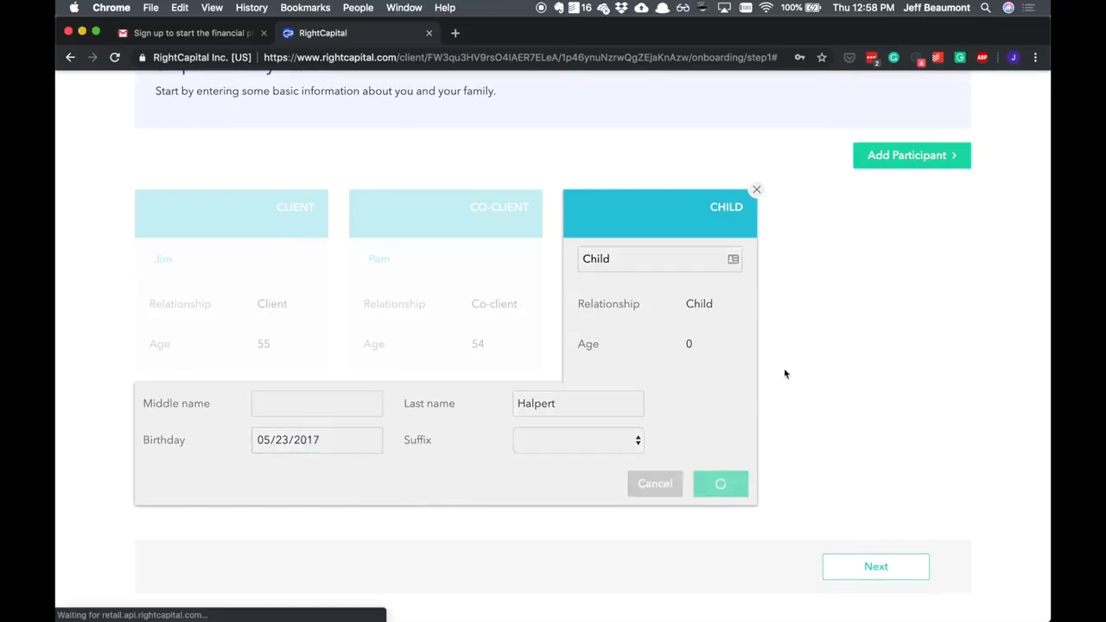
pyautogui.click(886, 258)
pyautogui.click(886, 286)
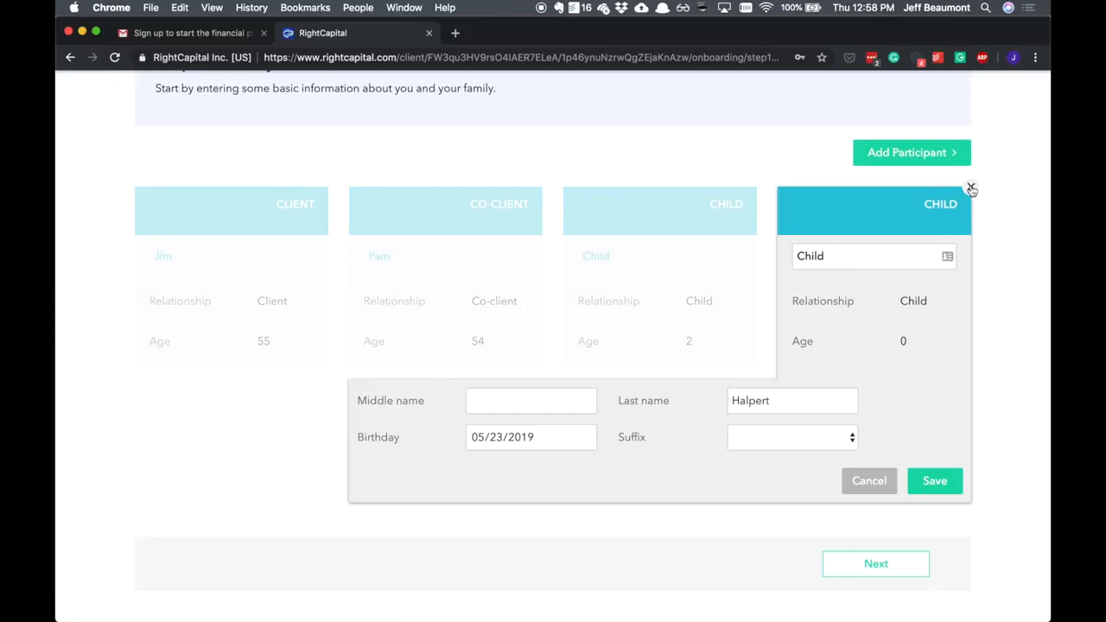
pyautogui.click(971, 186)
pyautogui.click(927, 148)
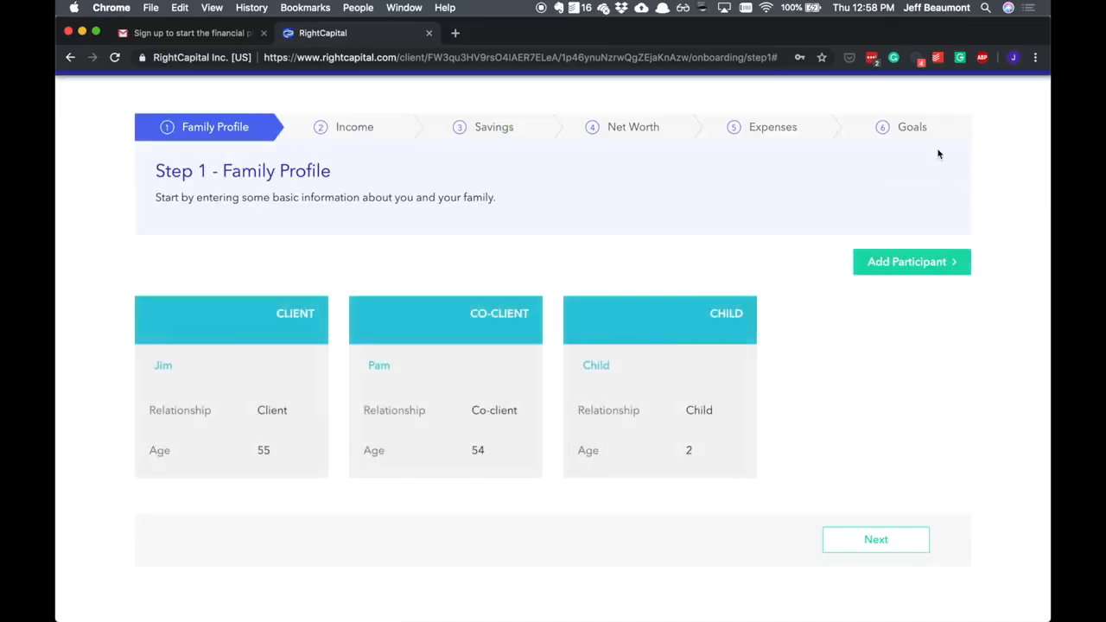
# - In the Income stage, save the client's annual salary as $150,000 and the co-client's as $0
pyautogui.click(904, 544)
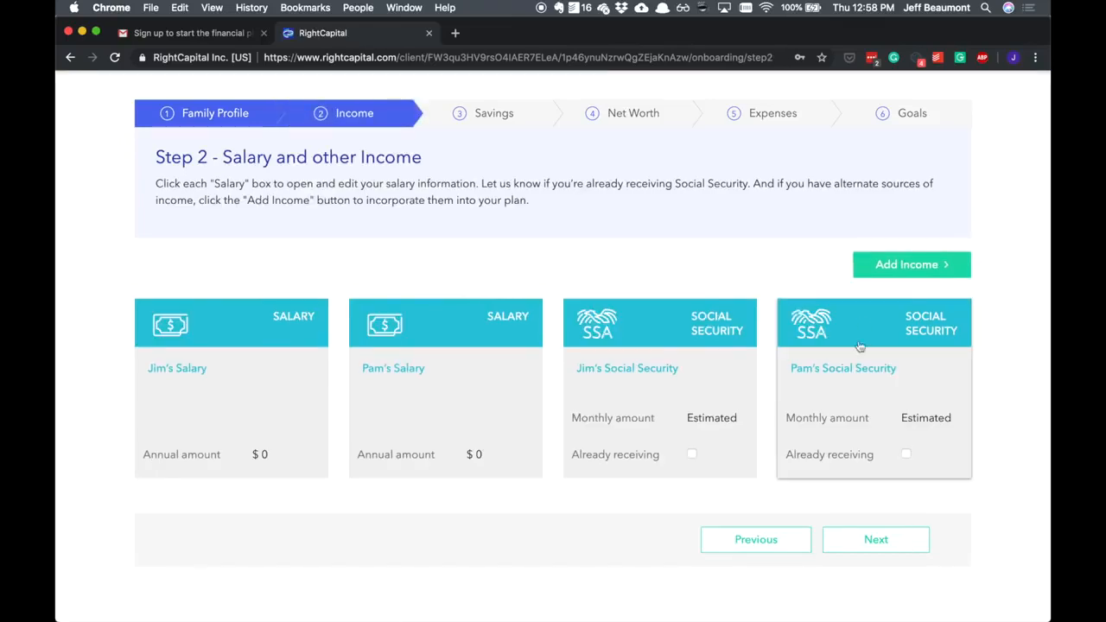
pyautogui.click(229, 391)
pyautogui.write('150000')
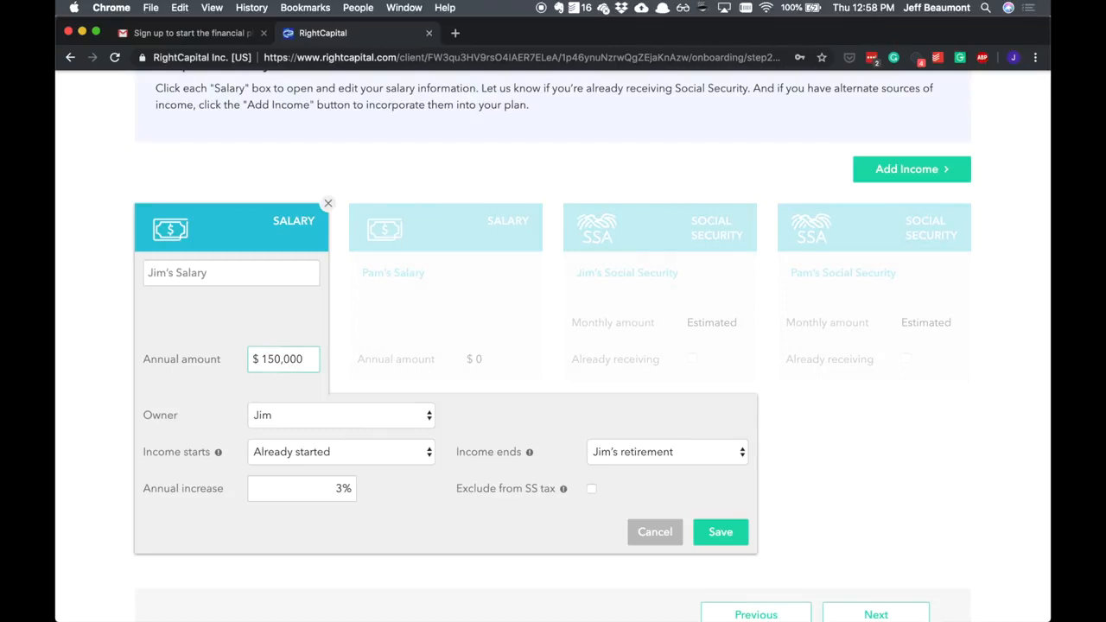
pyautogui.click(707, 531)
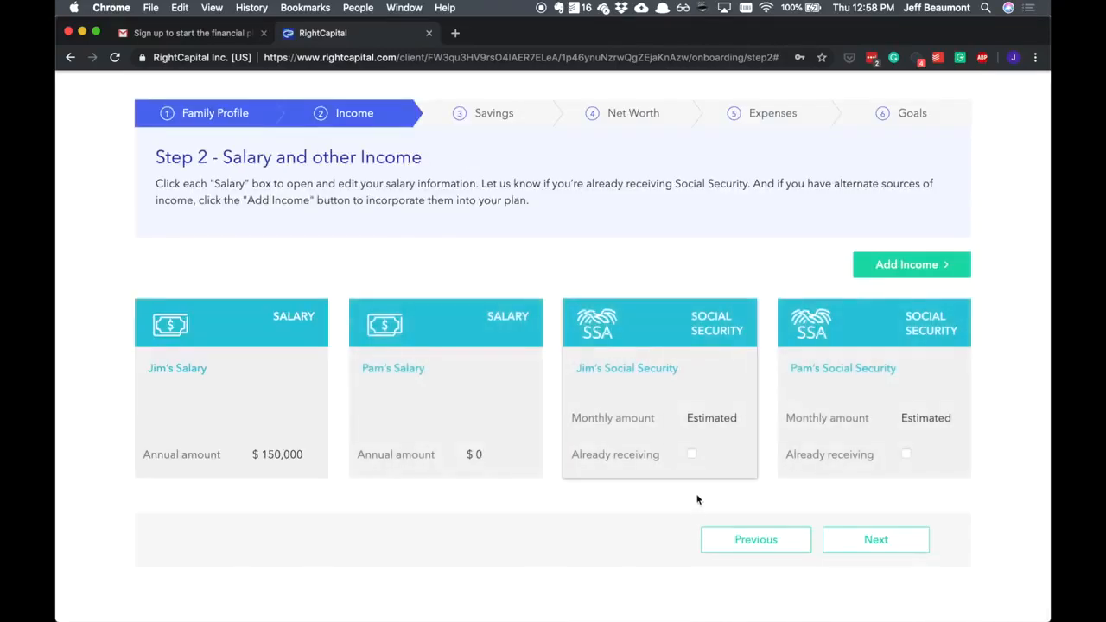
pyautogui.click(480, 415)
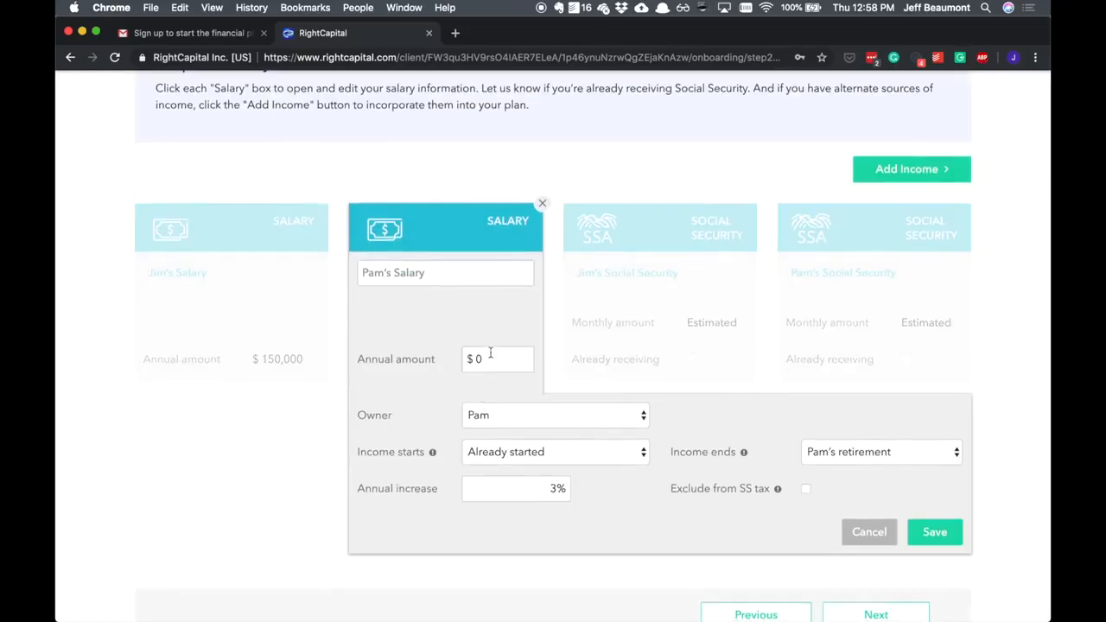
pyautogui.click(932, 531)
# - Base the client's Social Security estimate on full retirement benefit with a monthly amount of $1,900, and save it
pyautogui.click(685, 411)
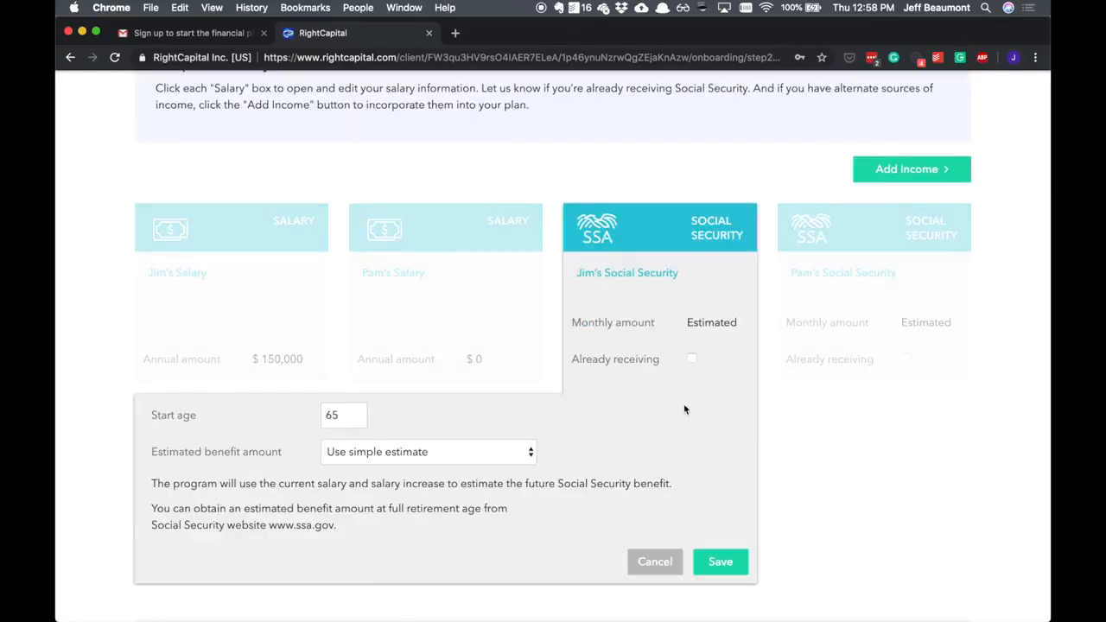
pyautogui.click(424, 449)
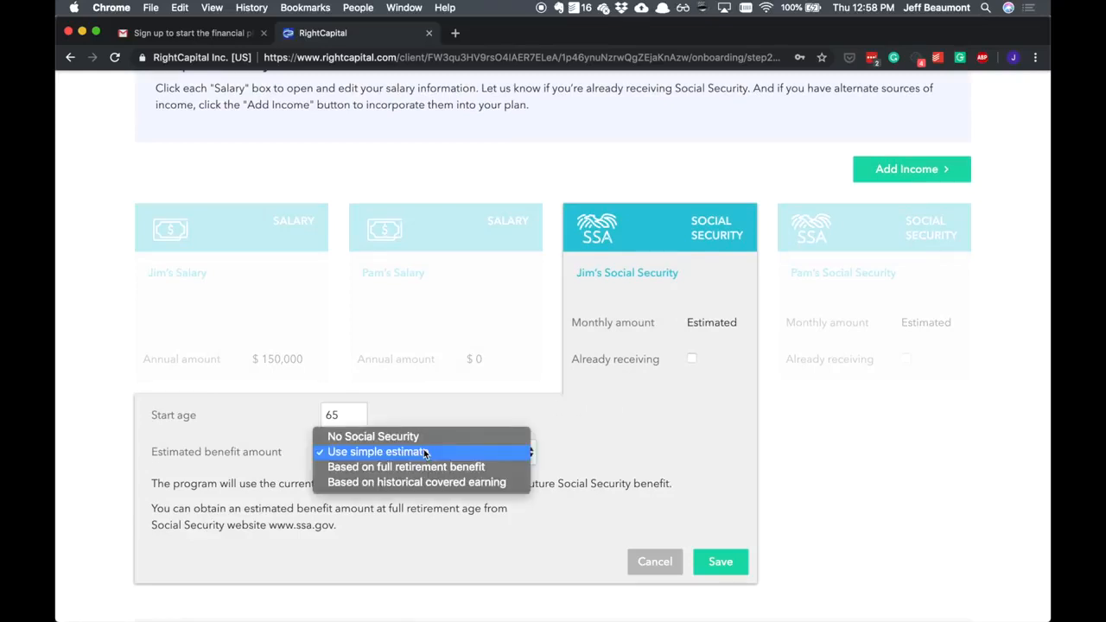
pyautogui.click(484, 469)
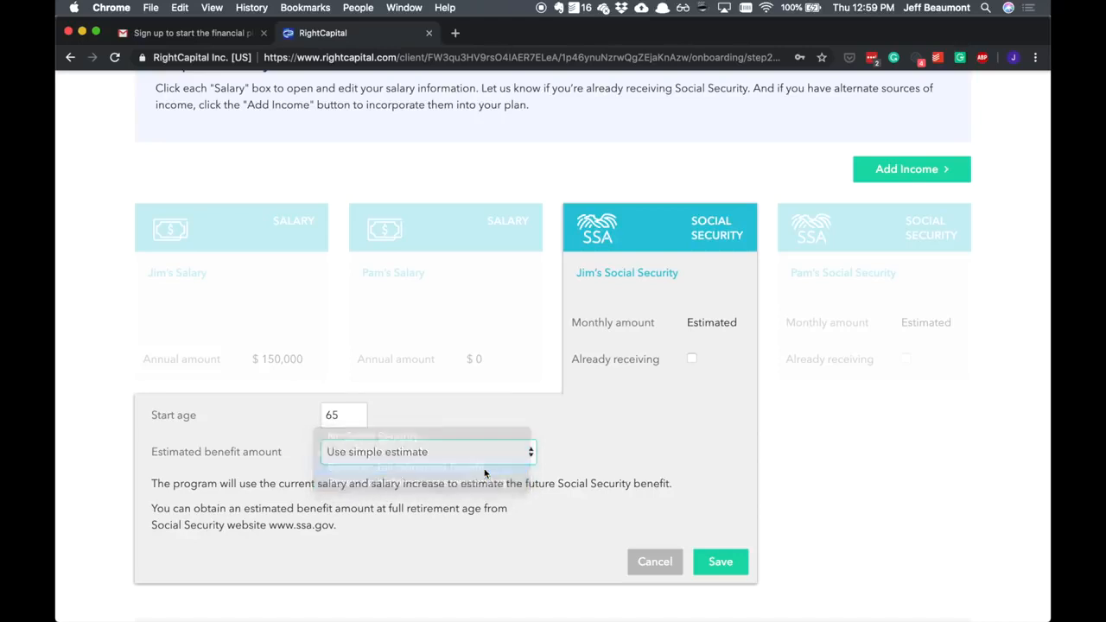
pyautogui.write('1,900')
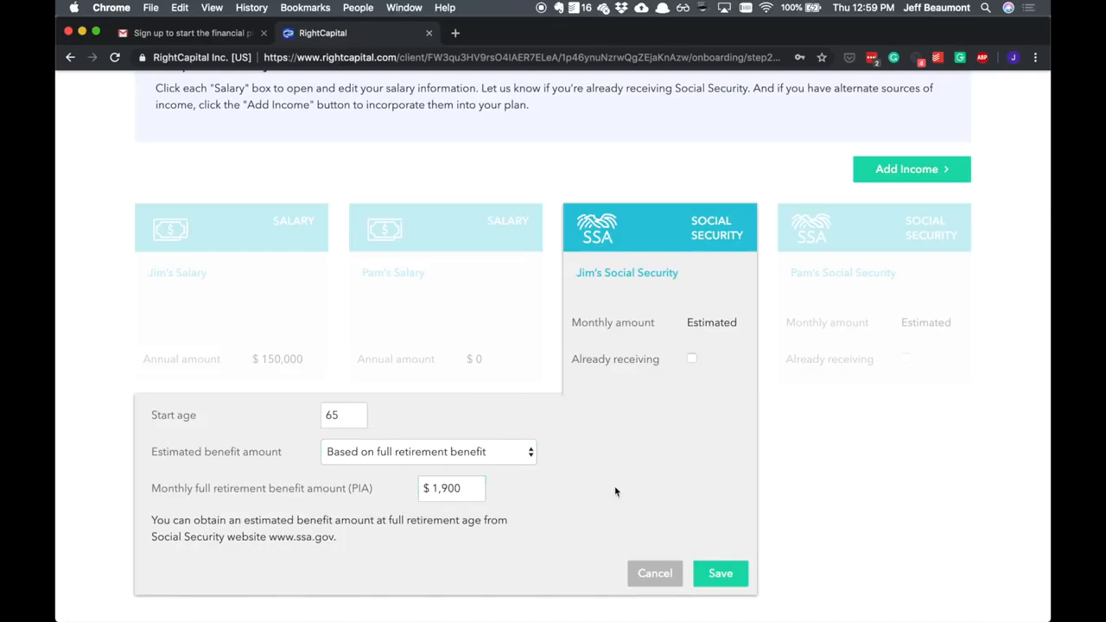
pyautogui.press('BackSpace')
pyautogui.press('BackSpace')
pyautogui.press('BackSpace')
pyautogui.write('900')
pyautogui.click(692, 359)
pyautogui.click(693, 391)
pyautogui.click(720, 573)
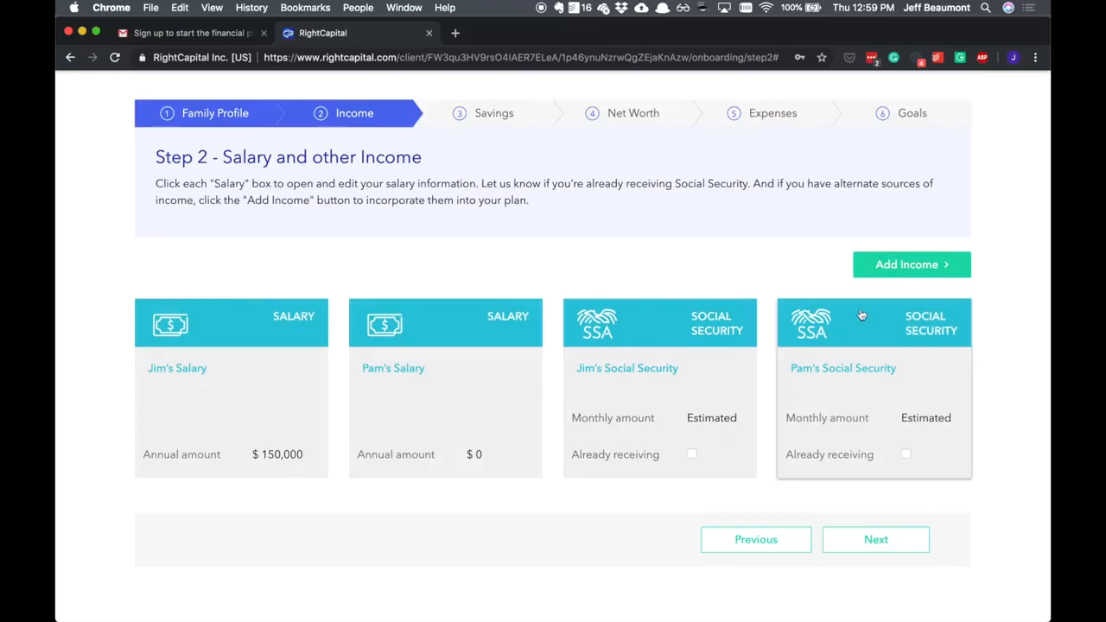
# - Add a pension income entry named "To discuss later on" and save it
pyautogui.click(903, 271)
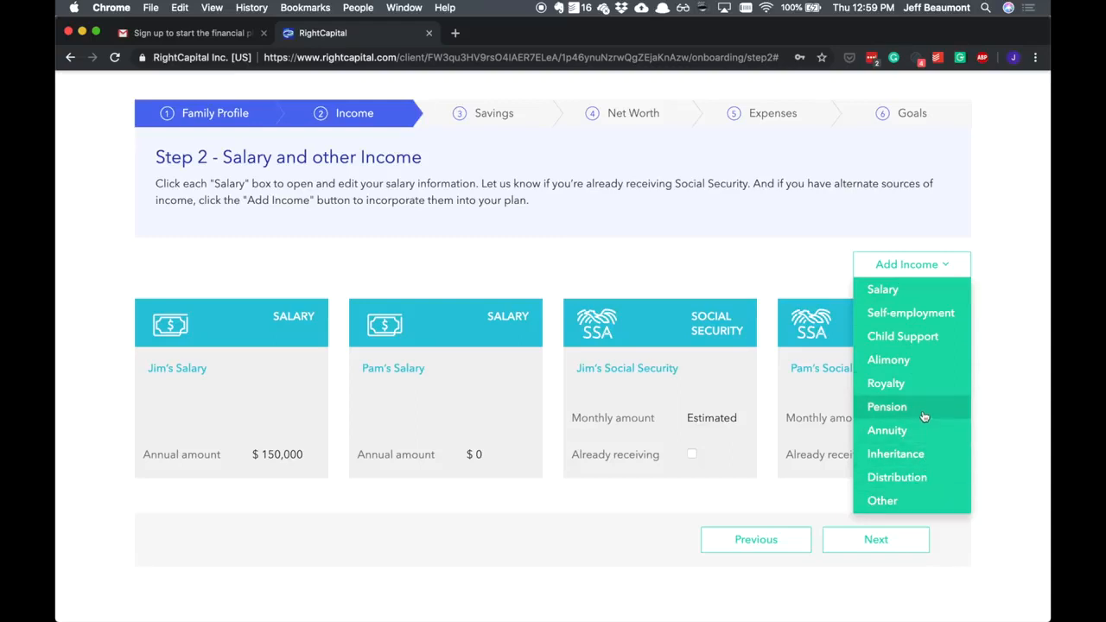
pyautogui.click(890, 407)
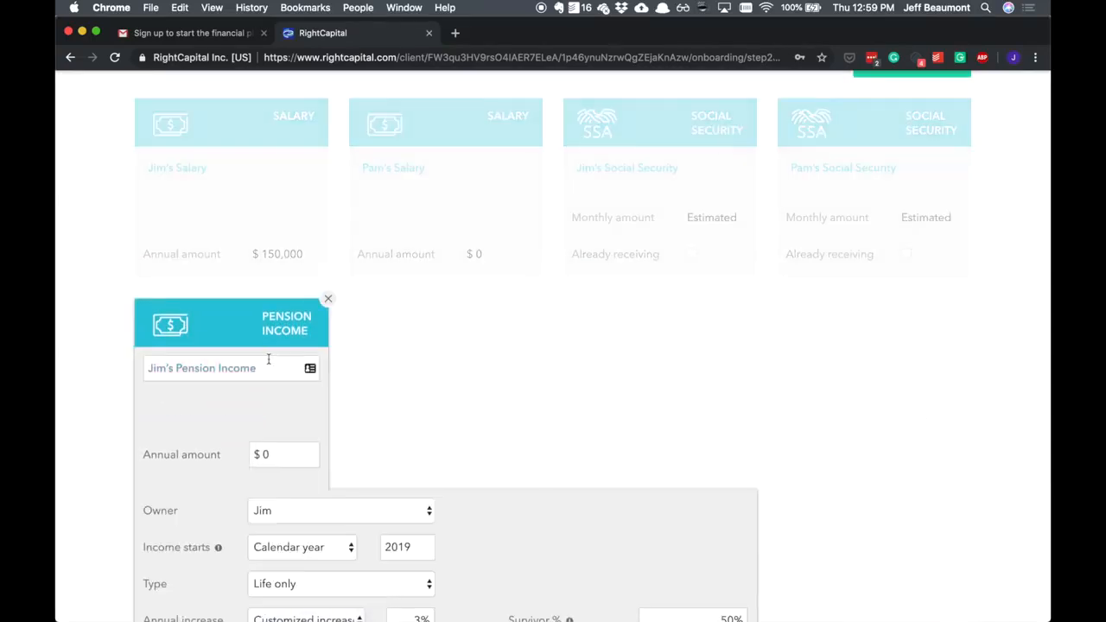
pyautogui.click(269, 362)
pyautogui.scroll(-3, 269, 362)
pyautogui.write('To discuss later on')
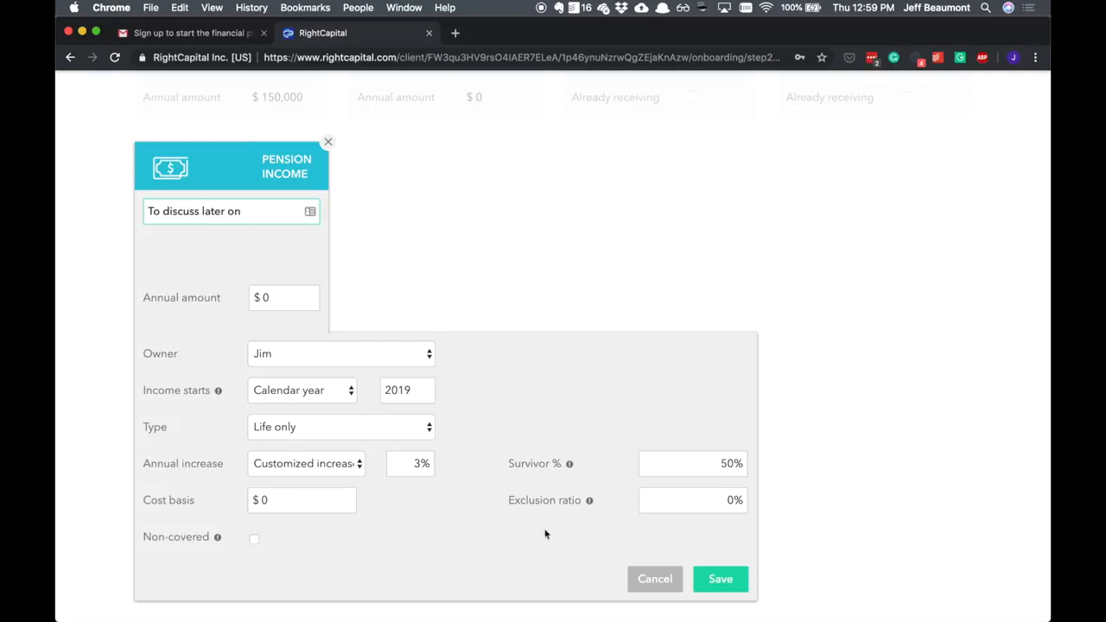
pyautogui.click(719, 579)
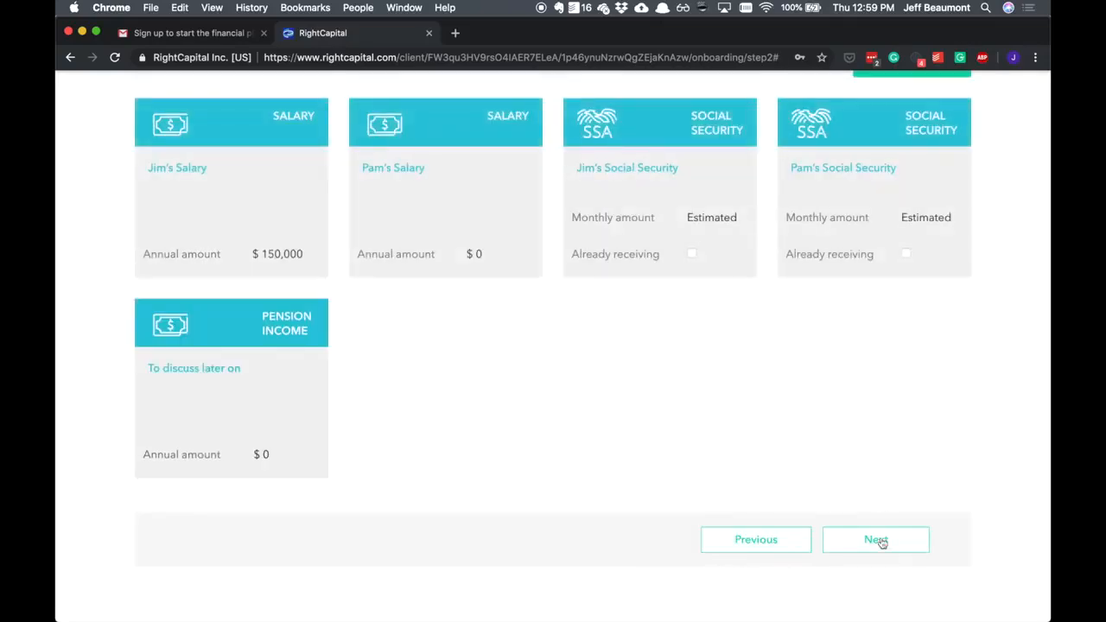
# - Proceed to the Savings stage and set the client's 401(k) contribution to 4%
pyautogui.click(876, 542)
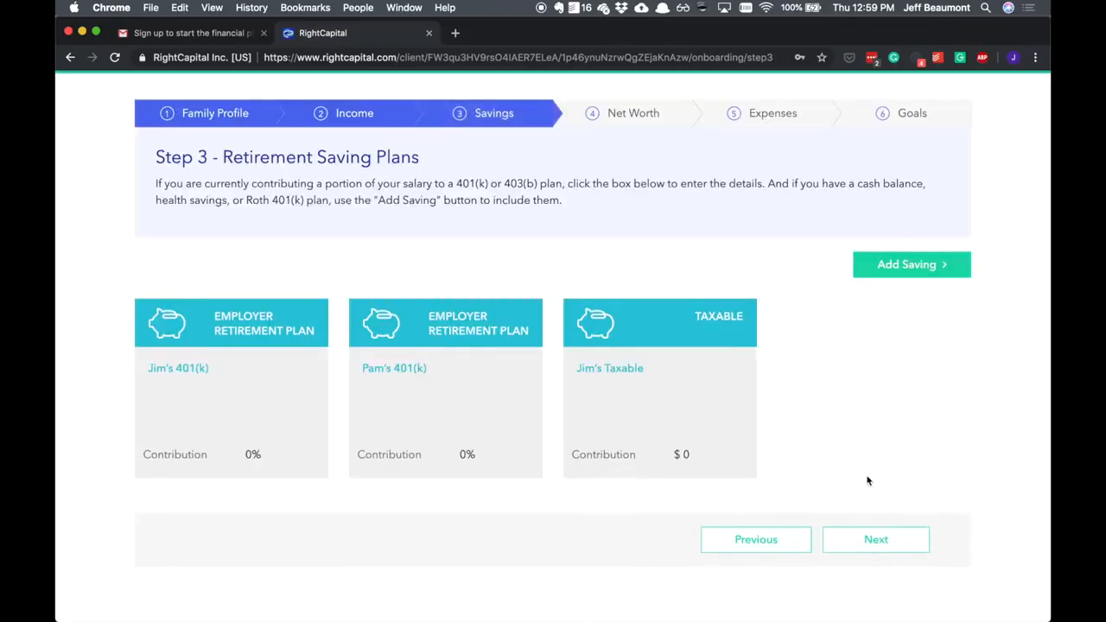
pyautogui.scroll(2, 867, 479)
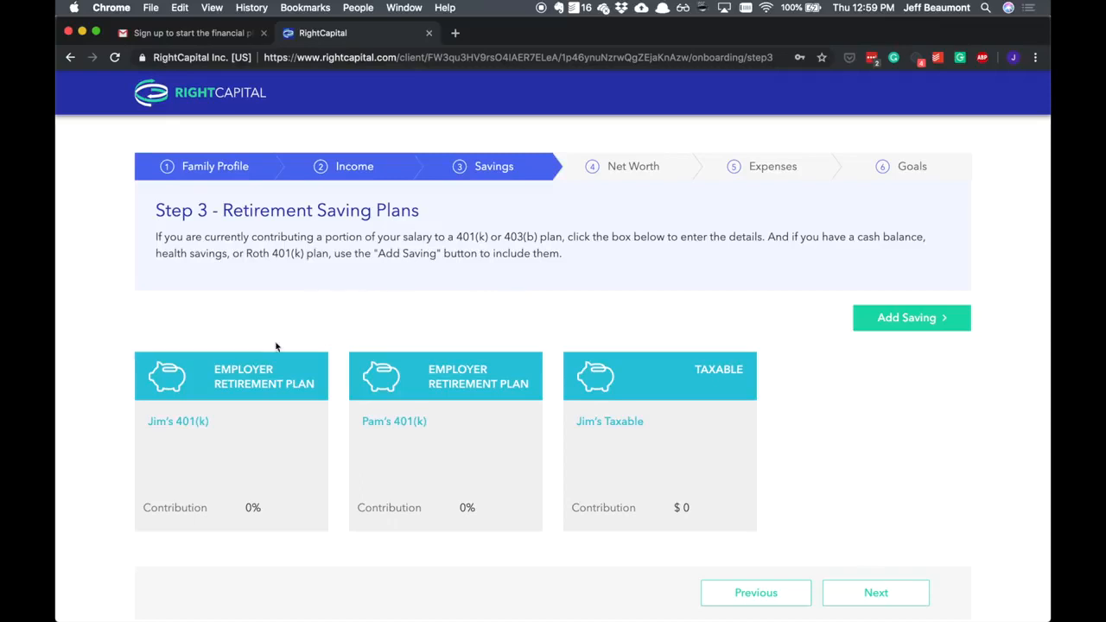
pyautogui.click(264, 420)
pyautogui.hscroll(-2, 264, 416)
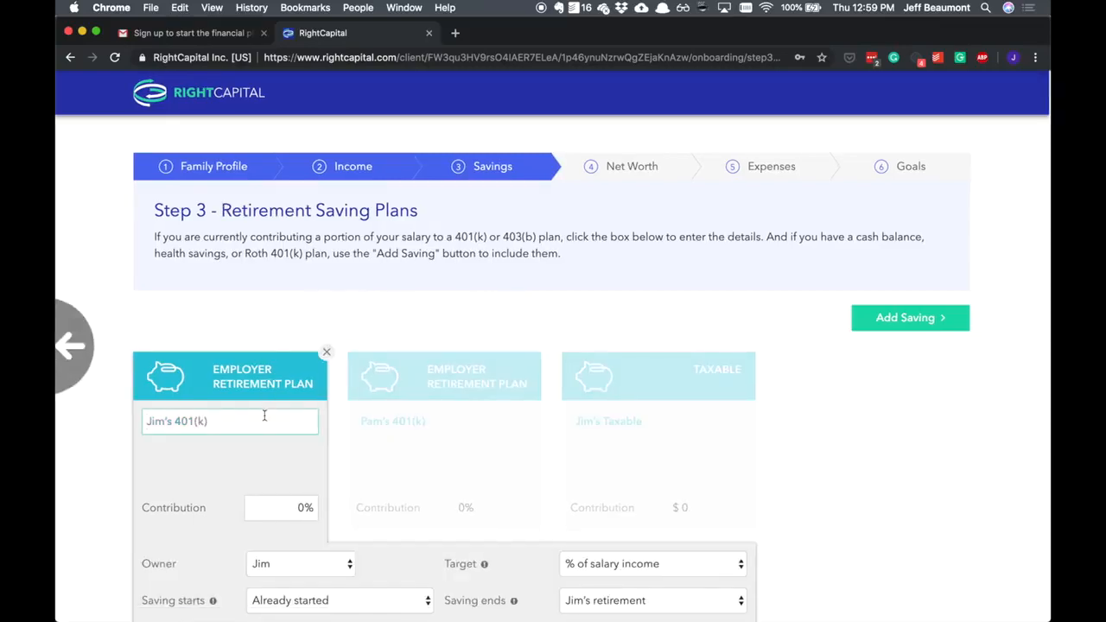
pyautogui.scroll(-3, 265, 417)
pyautogui.click(272, 389)
pyautogui.write('4')
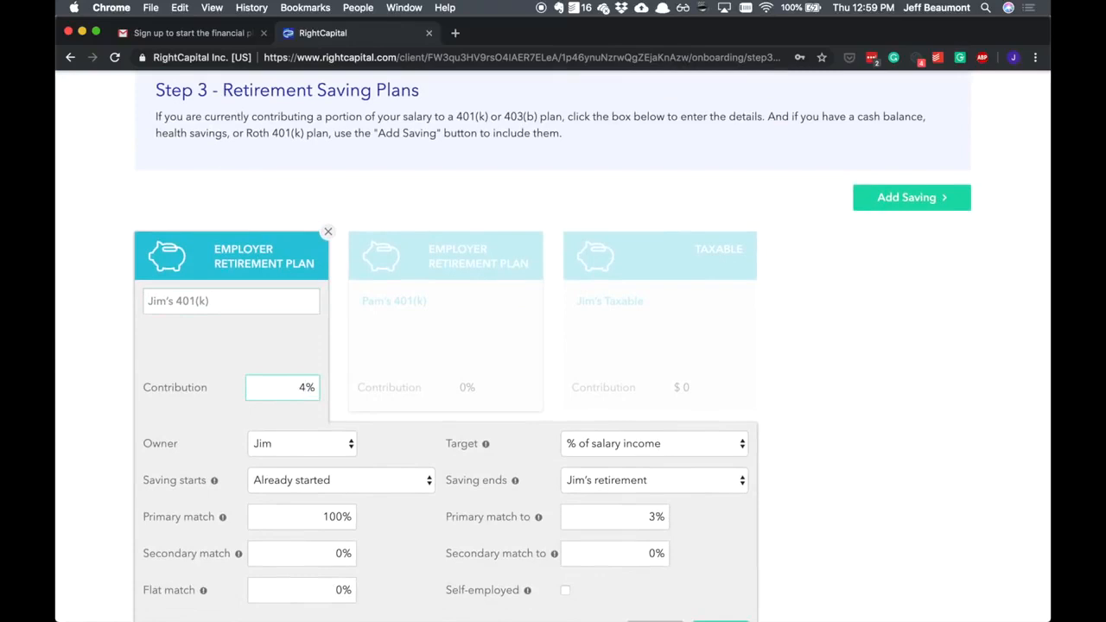
# - Keep the 401(k) target at % of salary income, set the primary match limit to 4%, and save the plan
pyautogui.scroll(-2, 760, 350)
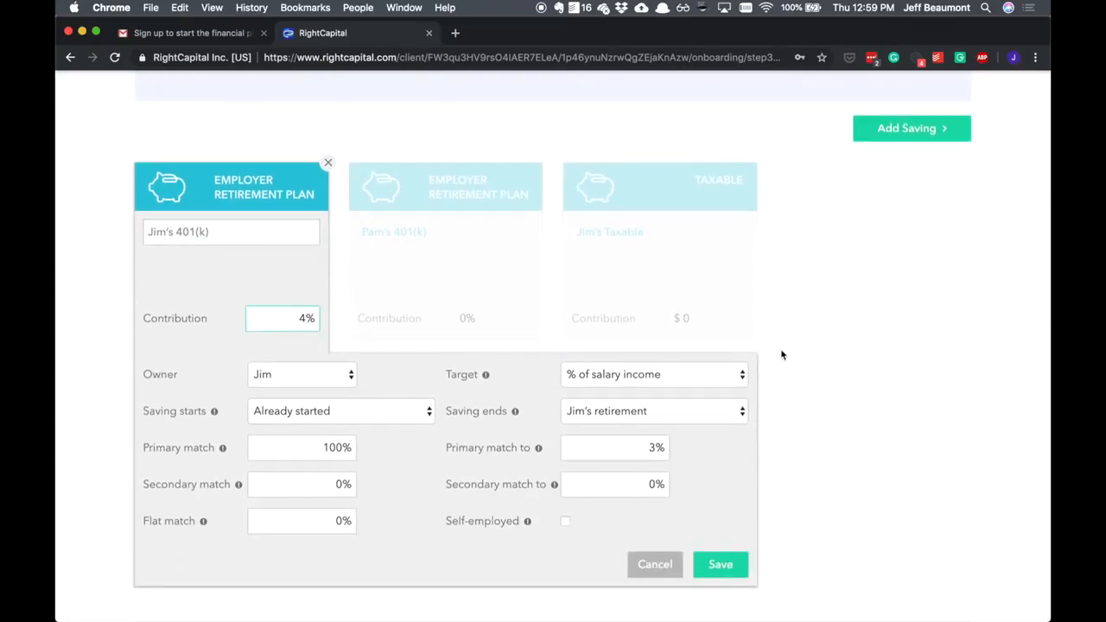
pyautogui.click(725, 377)
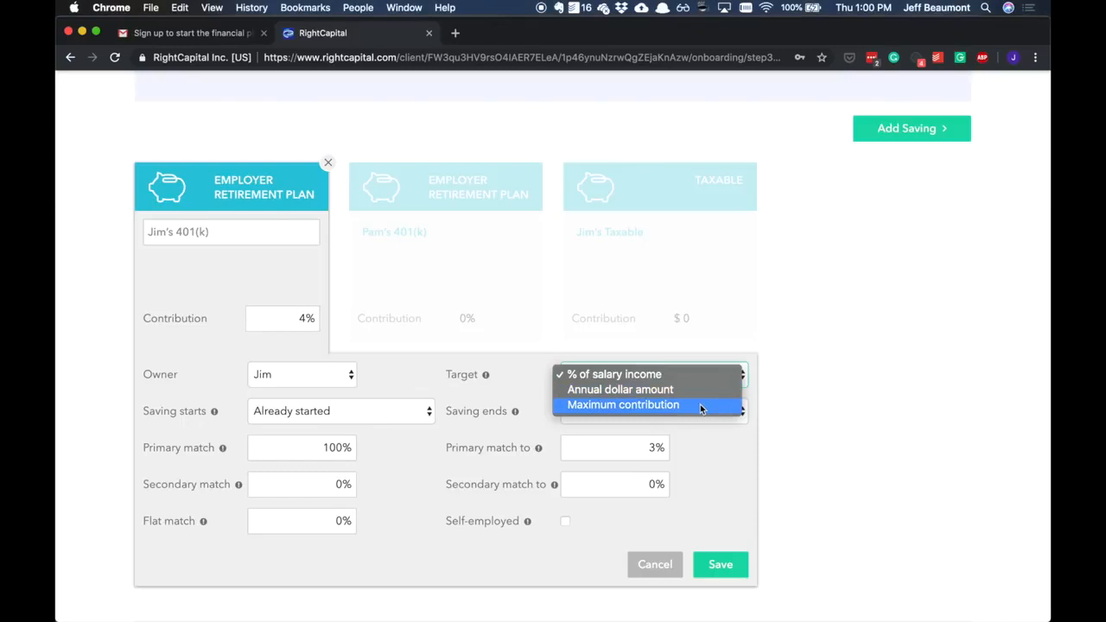
pyautogui.click(687, 373)
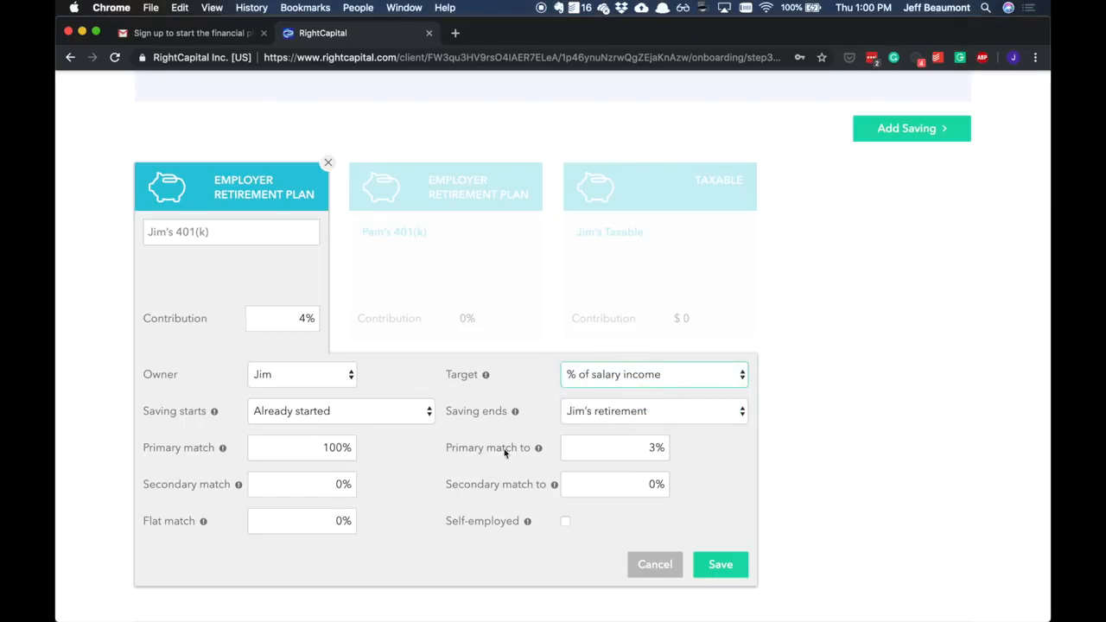
pyautogui.doubleClick(655, 446)
pyautogui.write('4')
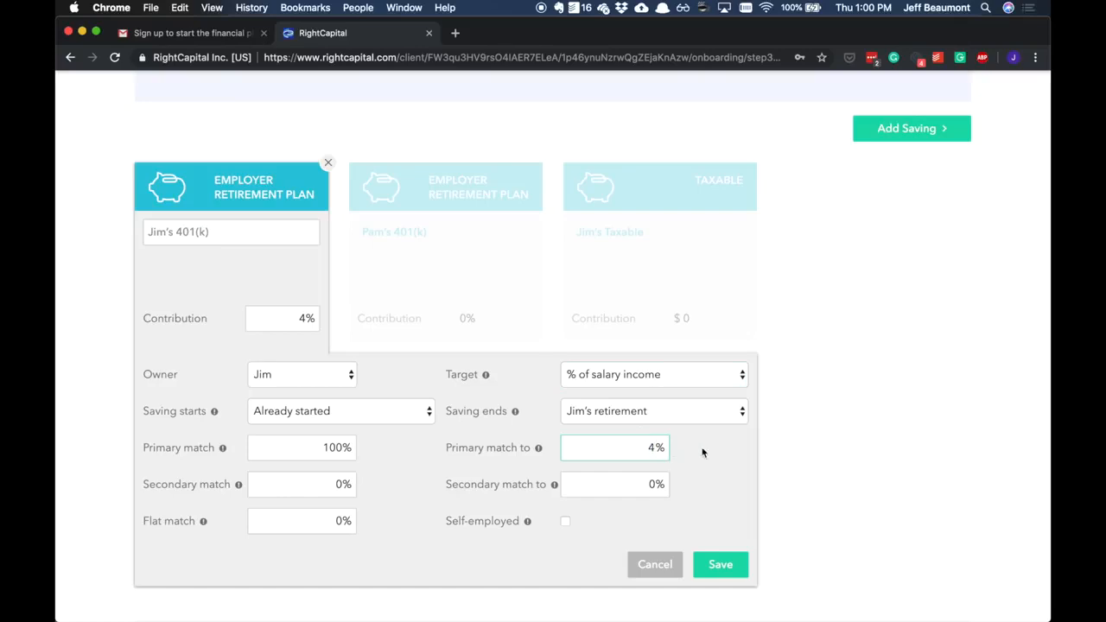
pyautogui.click(720, 564)
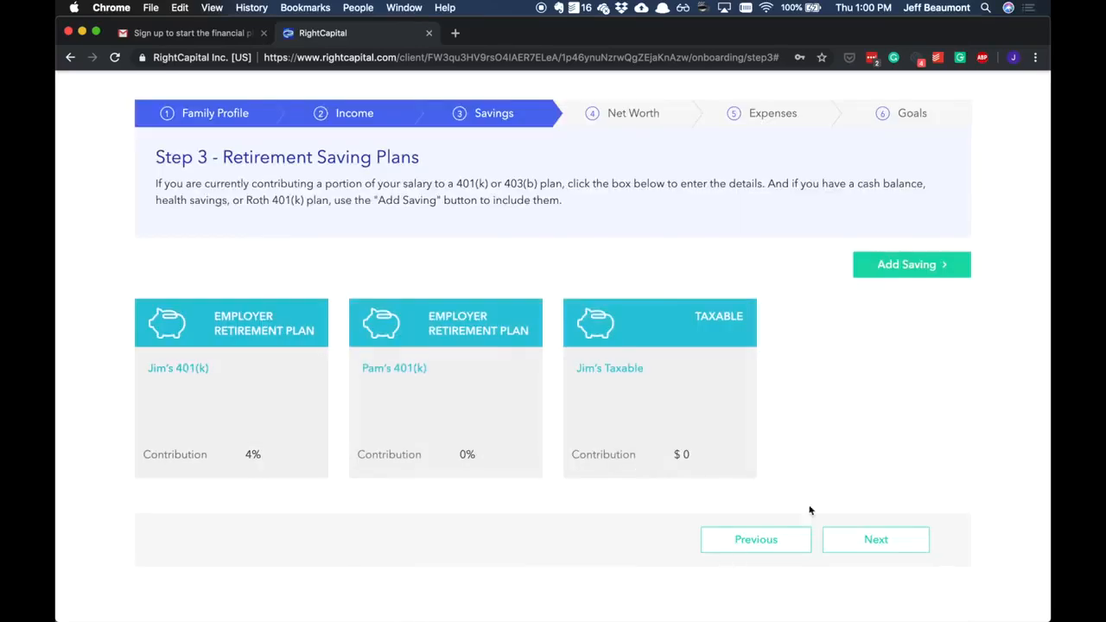
# - Add a taxable saving and name it "Rainy Day Fund"
pyautogui.click(907, 265)
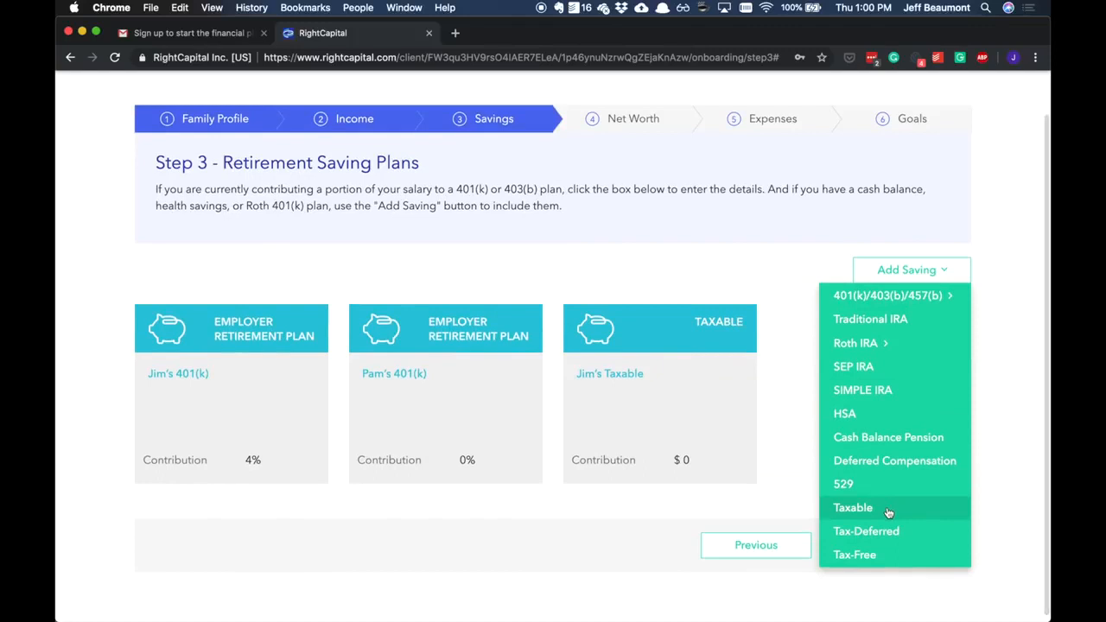
pyautogui.click(888, 511)
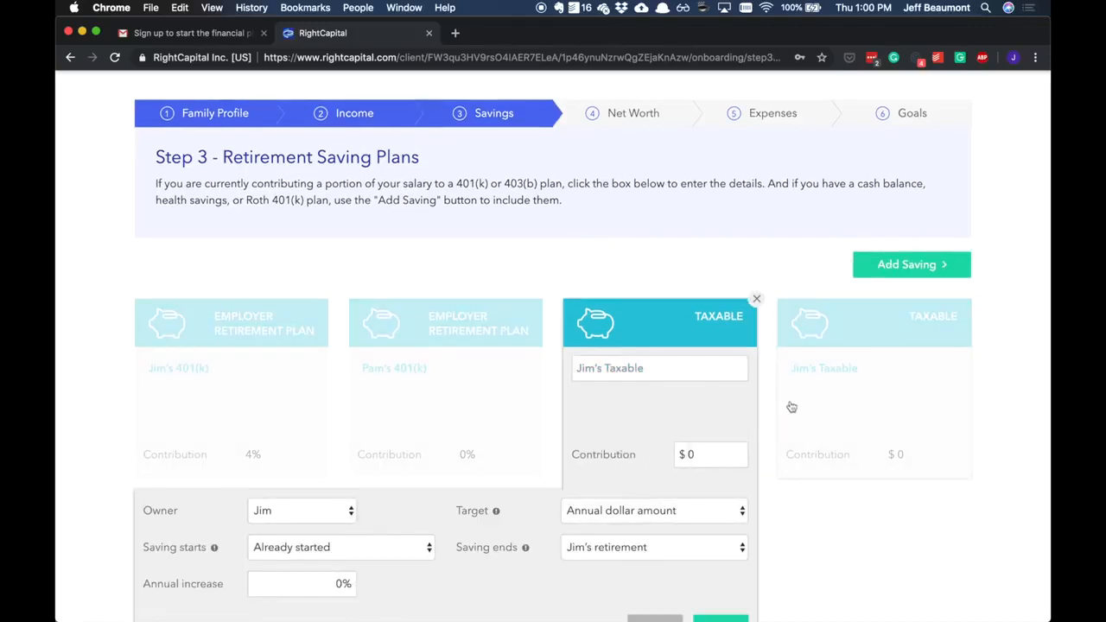
pyautogui.scroll(-1, 792, 407)
pyautogui.click(689, 286)
pyautogui.write('Rainy Day Fund')
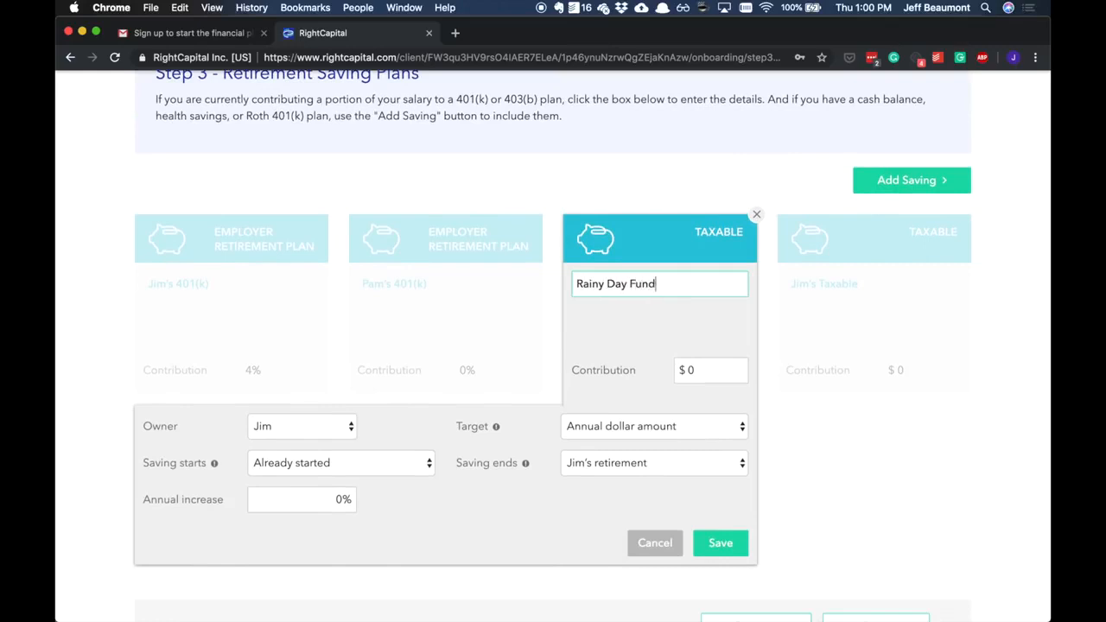
# - Set the Rainy Day Fund contribution to $6,000 as an annual dollar amount and save it
pyautogui.click(707, 367)
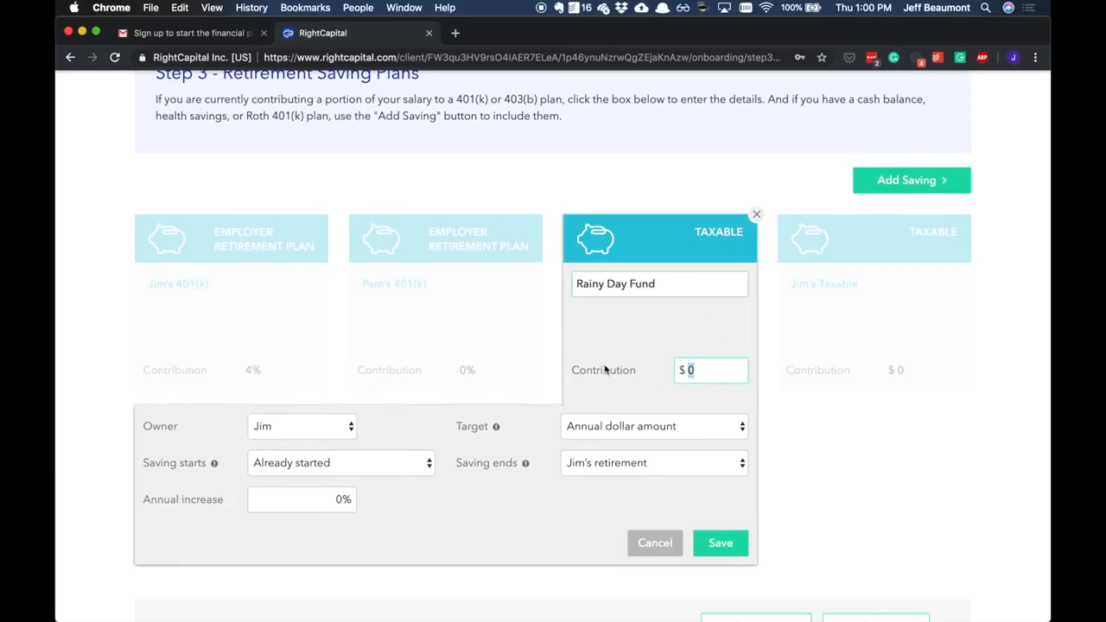
pyautogui.write('6000')
pyautogui.click(632, 428)
pyautogui.click(636, 425)
pyautogui.click(707, 540)
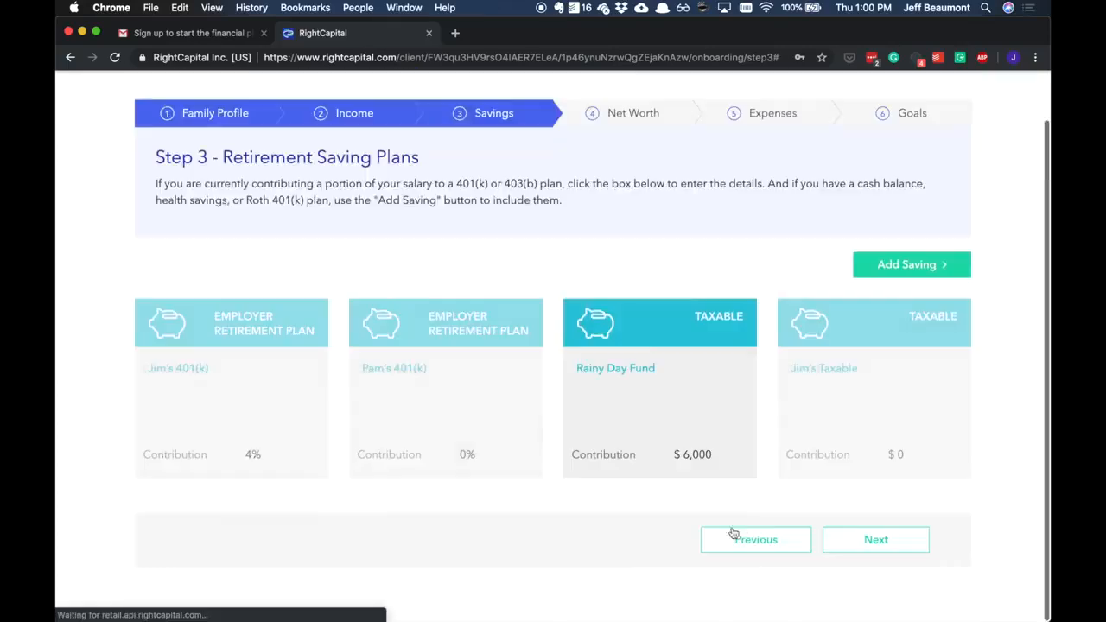
# - Proceed to the Net Worth stage, start linking an account and search the institutions for Vanguard
pyautogui.click(914, 541)
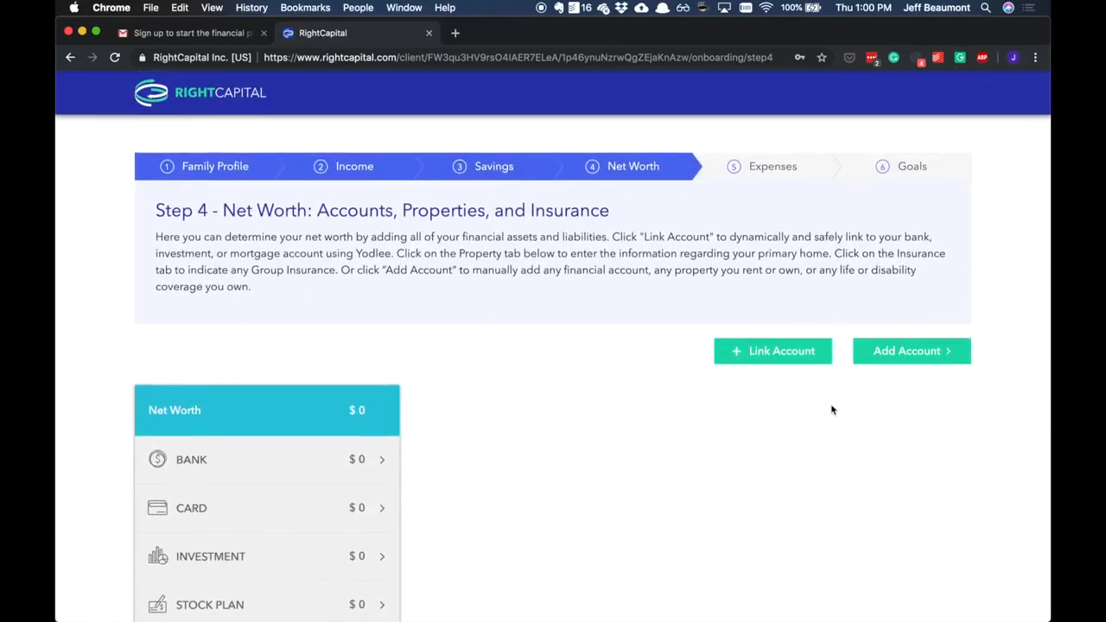
pyautogui.scroll(-3, 800, 412)
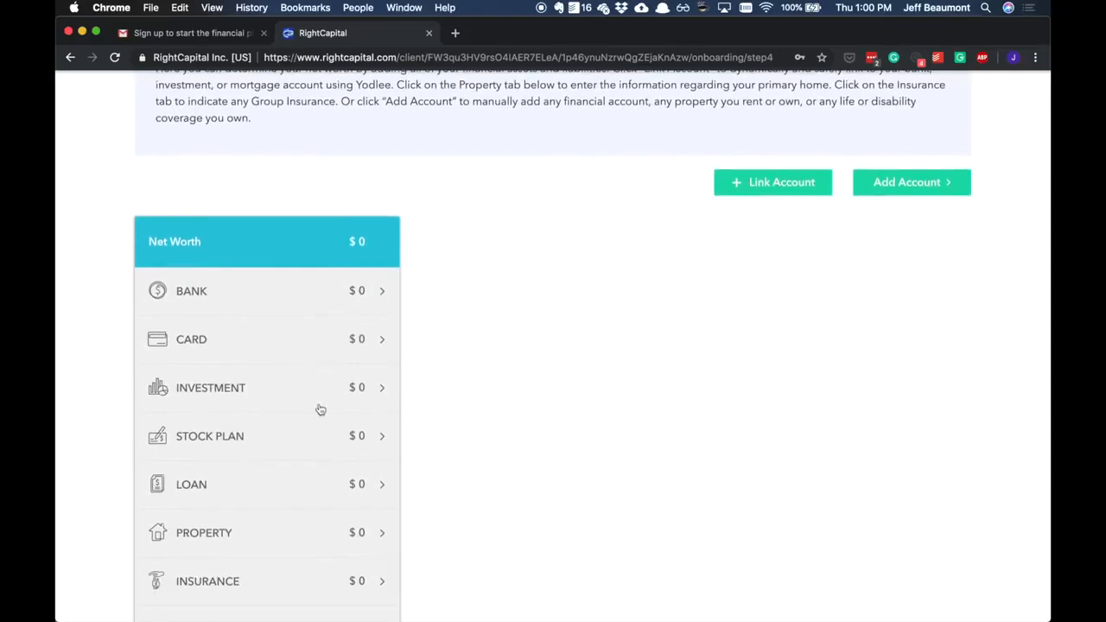
pyautogui.click(774, 185)
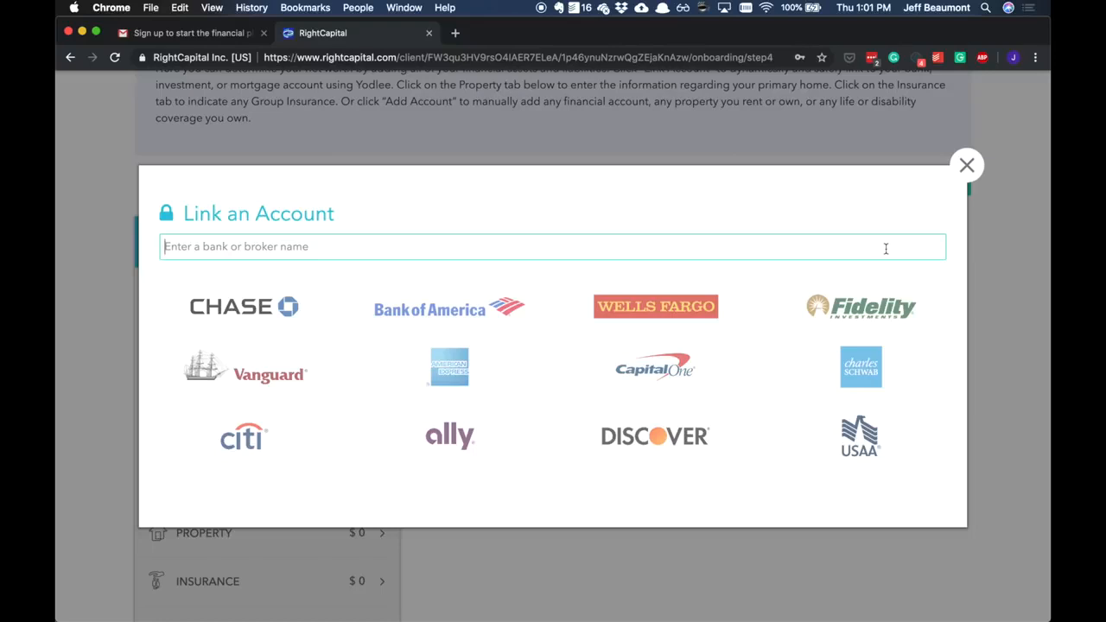
pyautogui.write('Vanguard')
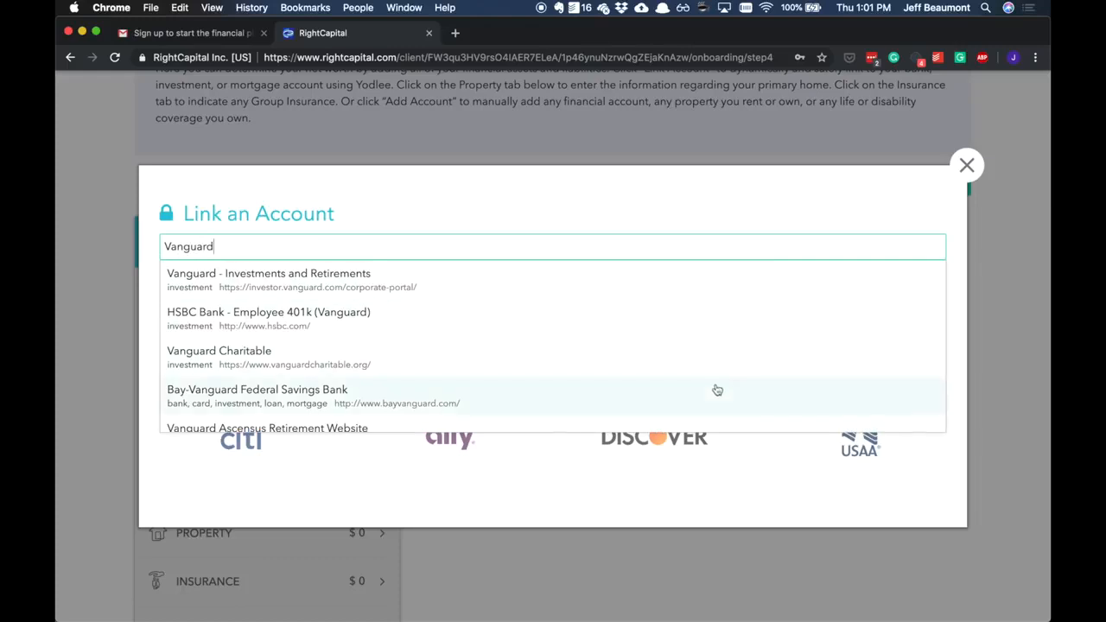
# - Search for Bank of America instead, examine its linkable services and login form, and close it without connecting
pyautogui.press('super+a')
pyautogui.write('Bank of America')
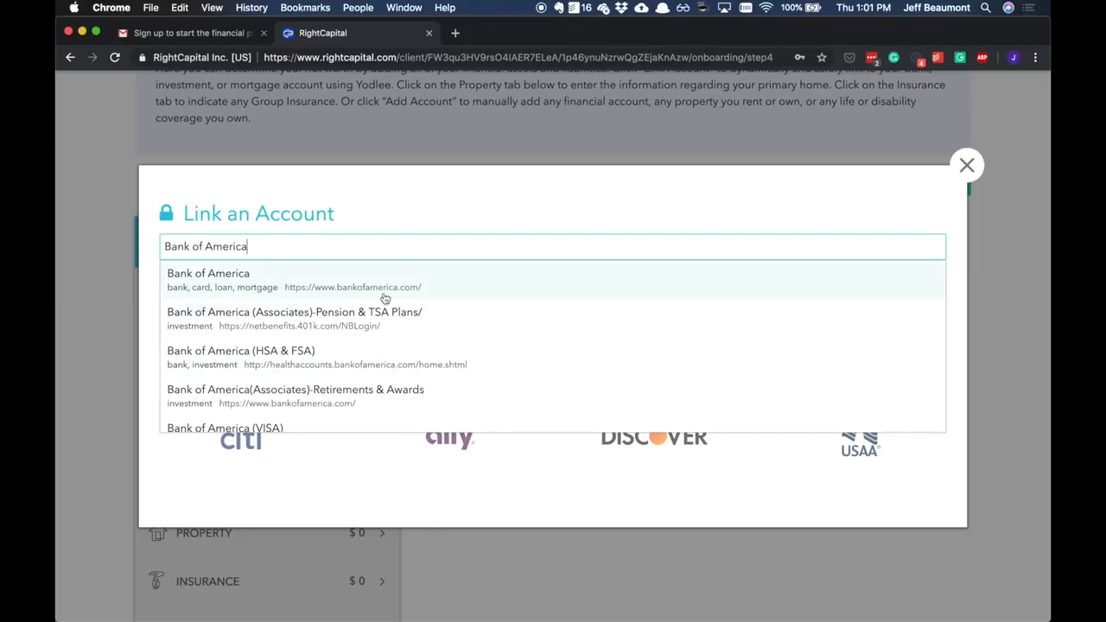
pyautogui.click(439, 291)
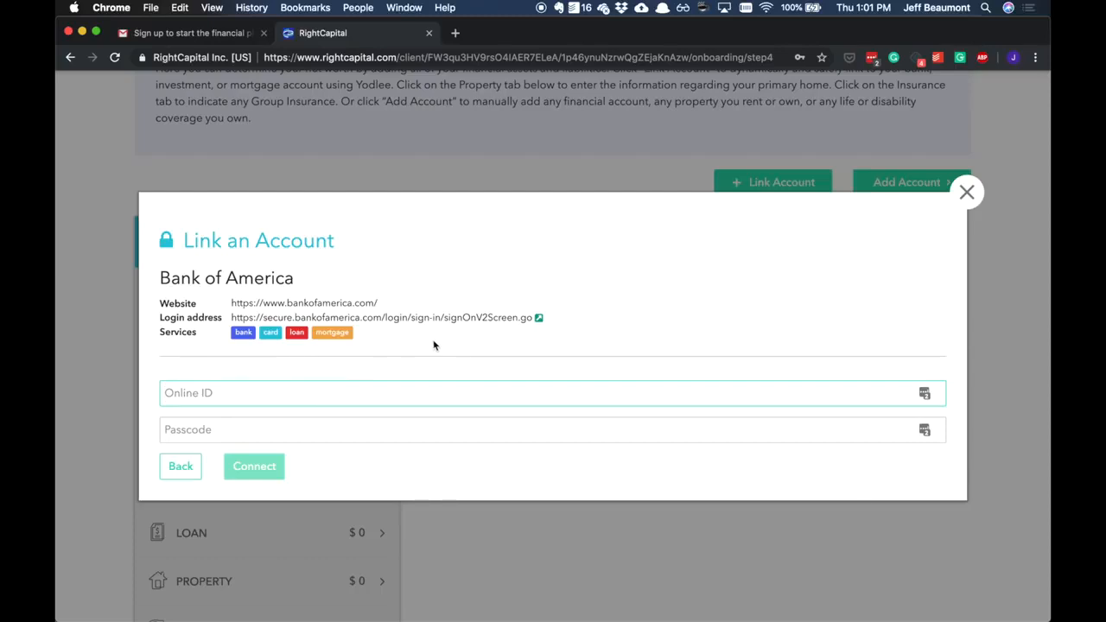
pyautogui.moveTo(159, 335); pyautogui.dragTo(196, 334)
pyautogui.click(207, 346)
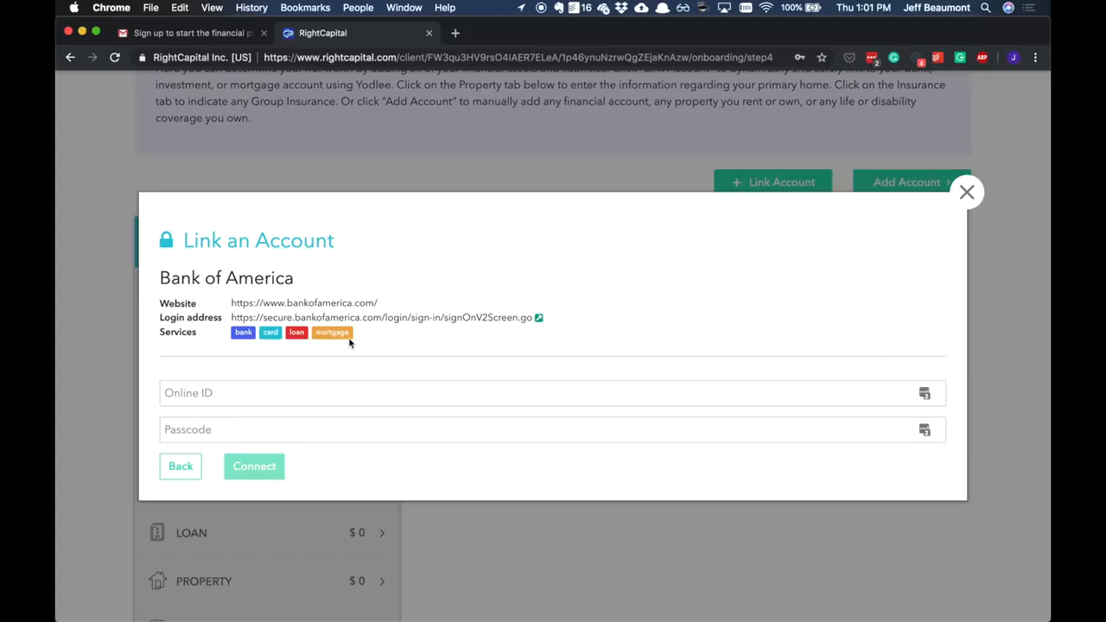
pyautogui.click(967, 192)
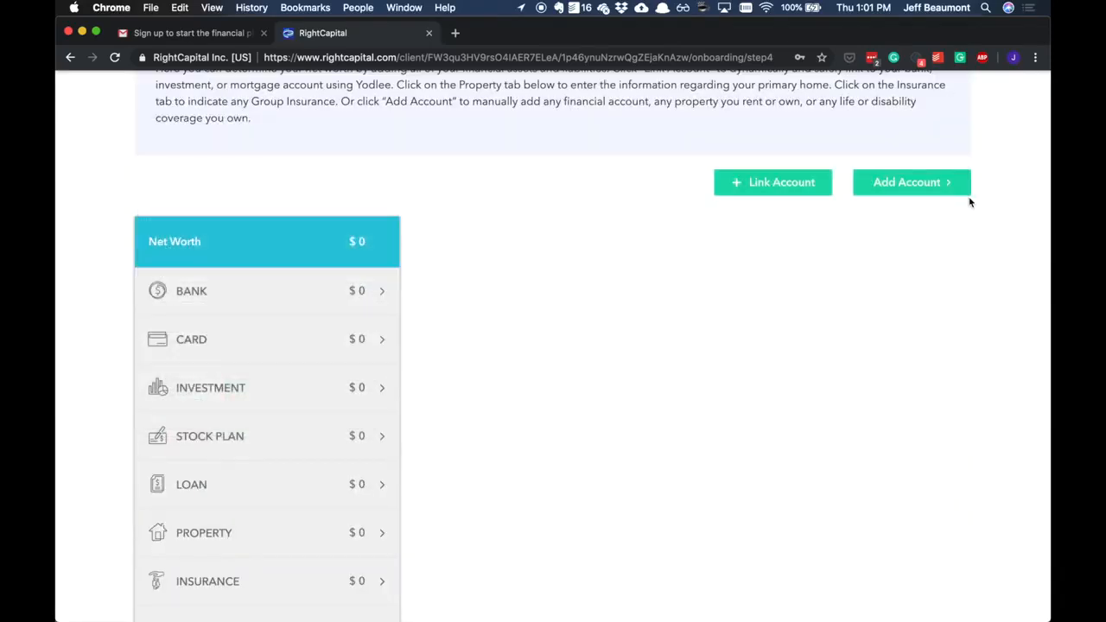
# - Open the primary home under the net worth properties and change it from Rent to Own
pyautogui.scroll(-3, 909, 258)
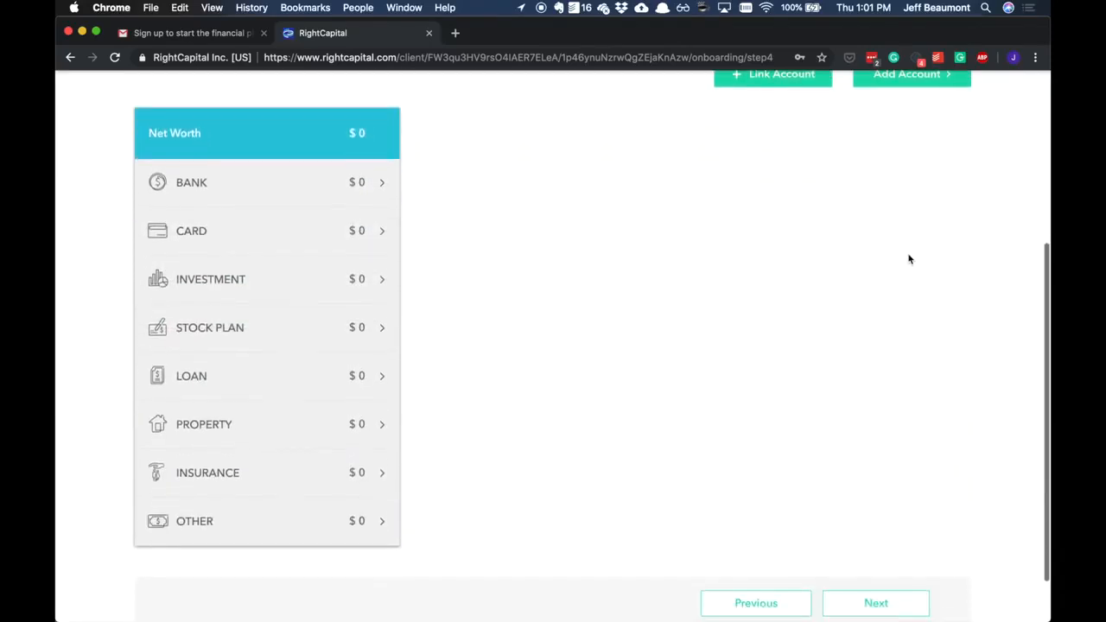
pyautogui.click(261, 429)
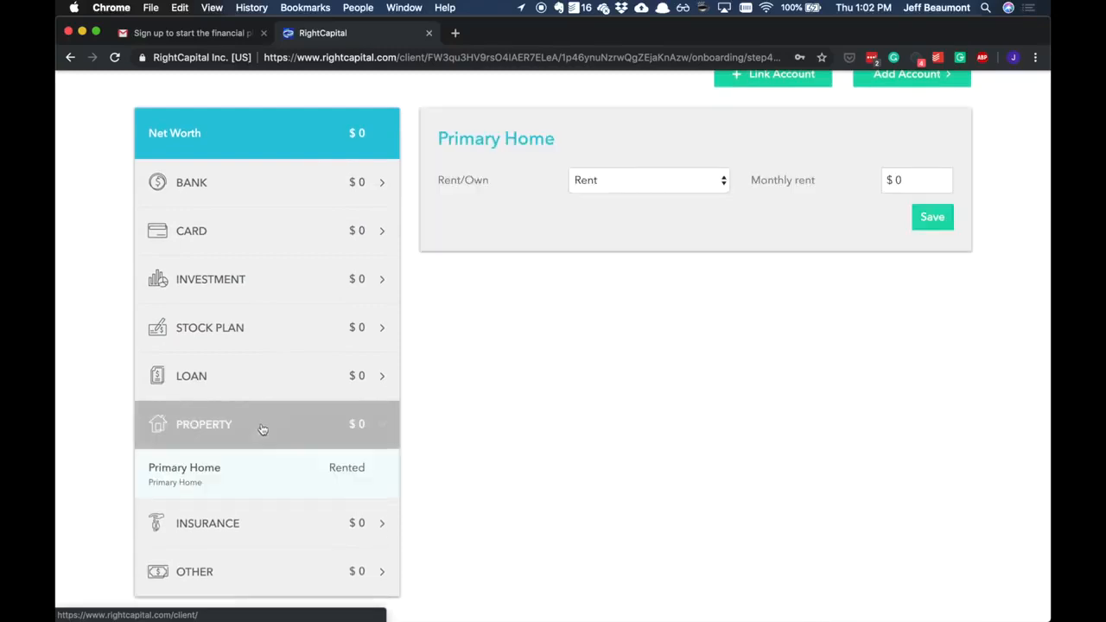
pyautogui.scroll(1, 487, 420)
pyautogui.click(597, 218)
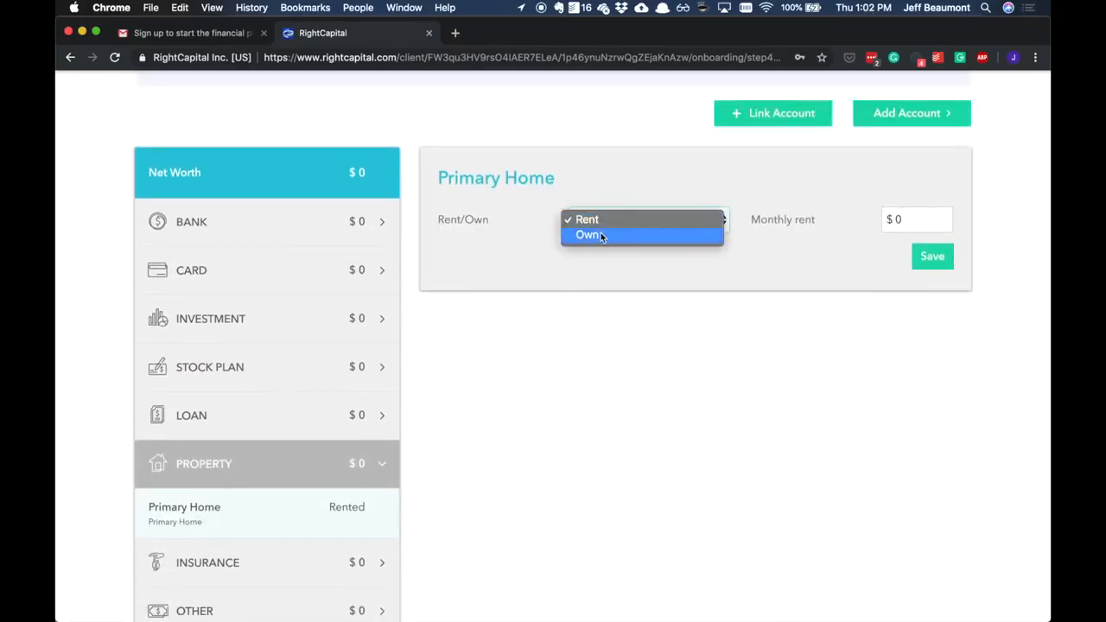
pyautogui.click(601, 233)
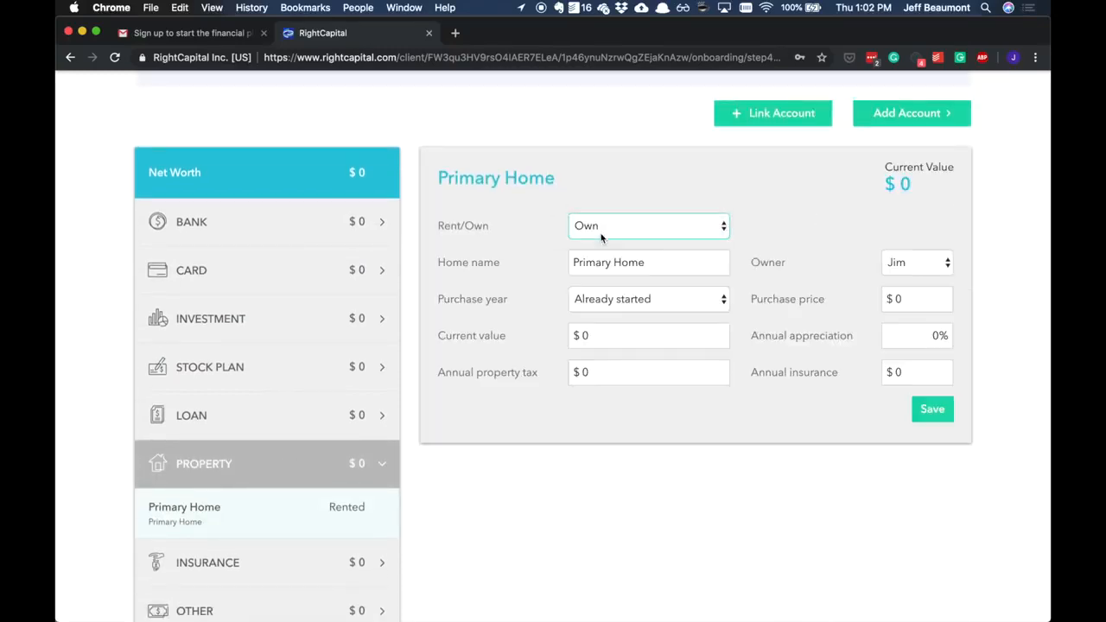
# - Set the primary home's purchase price to $45,000 and its current value to $500,000
pyautogui.click(923, 299)
pyautogui.write('45000')
pyautogui.press('Tab')
pyautogui.hotkey('shift', 'Tab')
pyautogui.write('45000')
pyautogui.press('Tab')
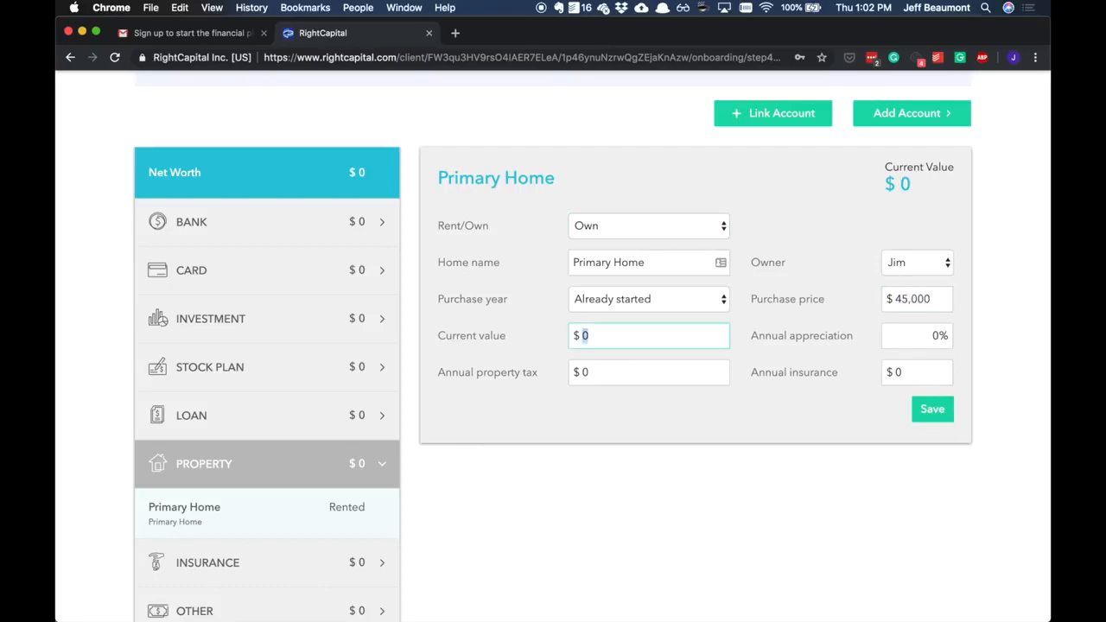
pyautogui.write('4')
pyautogui.press('BackSpace')
pyautogui.write('500000')
pyautogui.press('Tab')
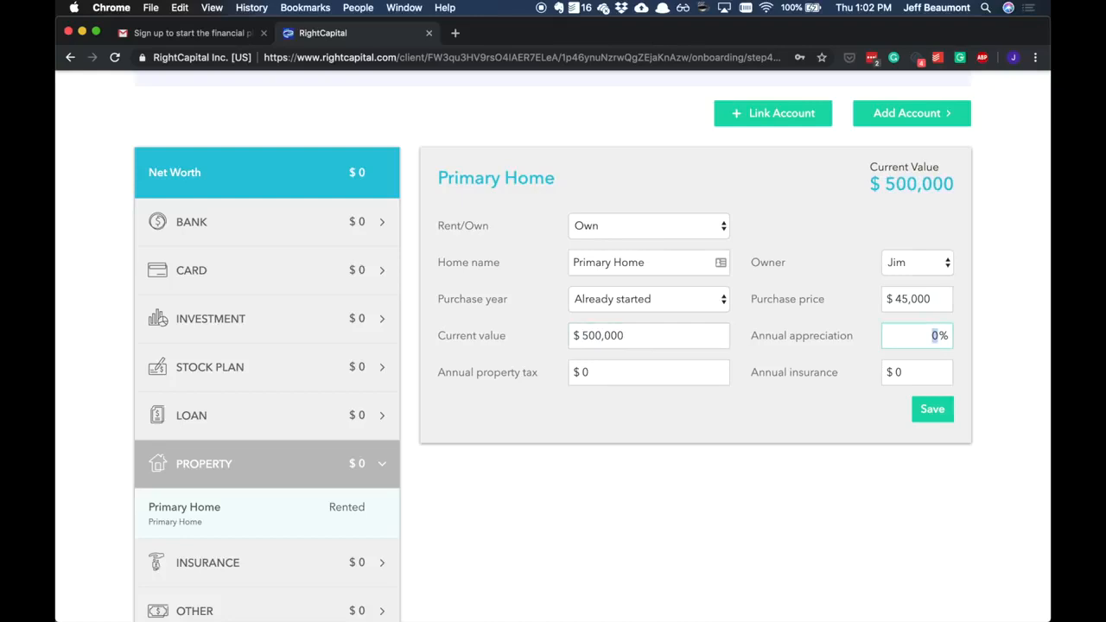
# - Set the home's annual appreciation to 3%, annual property tax to $6,500 and annual insurance to $1,200, and save it
pyautogui.write('3')
pyautogui.press('Tab')
pyautogui.write('6500')
pyautogui.press('Tab')
pyautogui.write('1200')
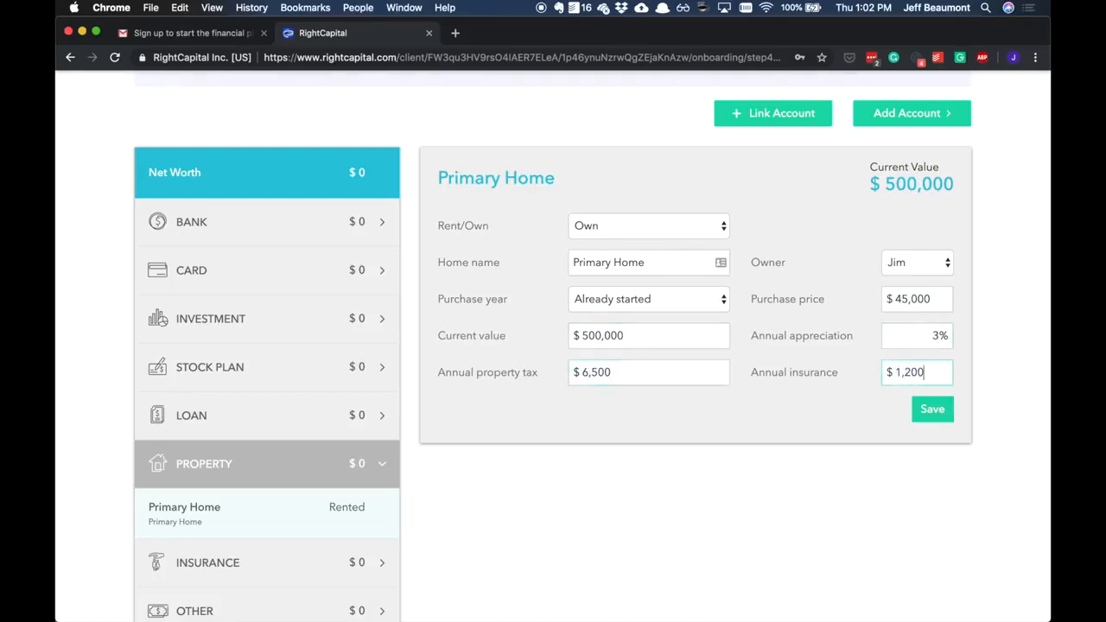
pyautogui.click(930, 409)
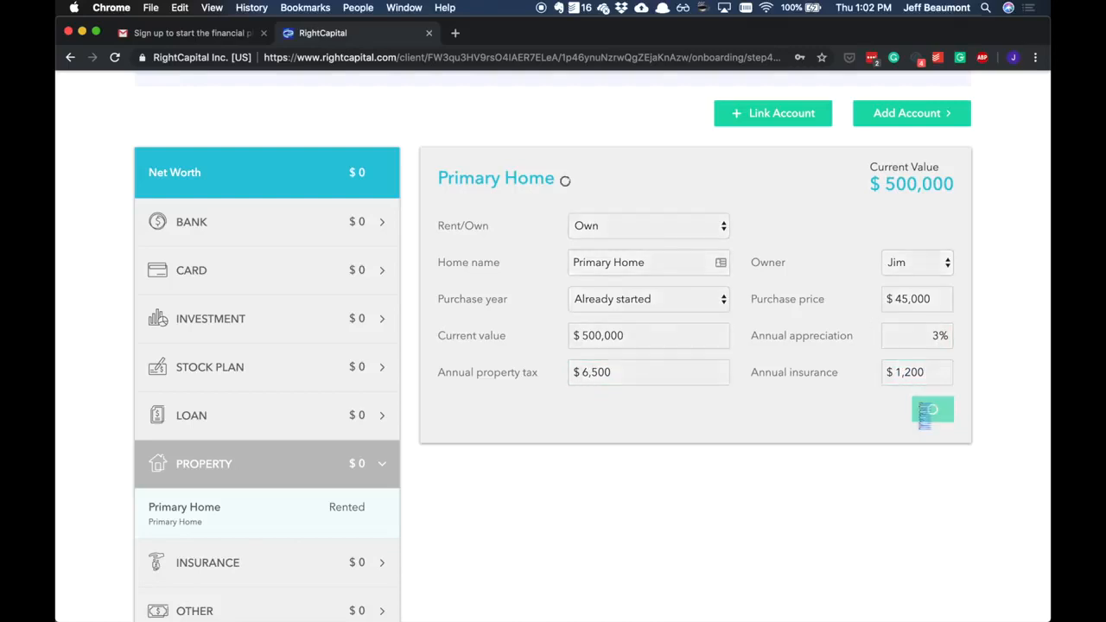
# - Add a manual loan account and set the mortgage's original amount to $400,000
pyautogui.click(898, 116)
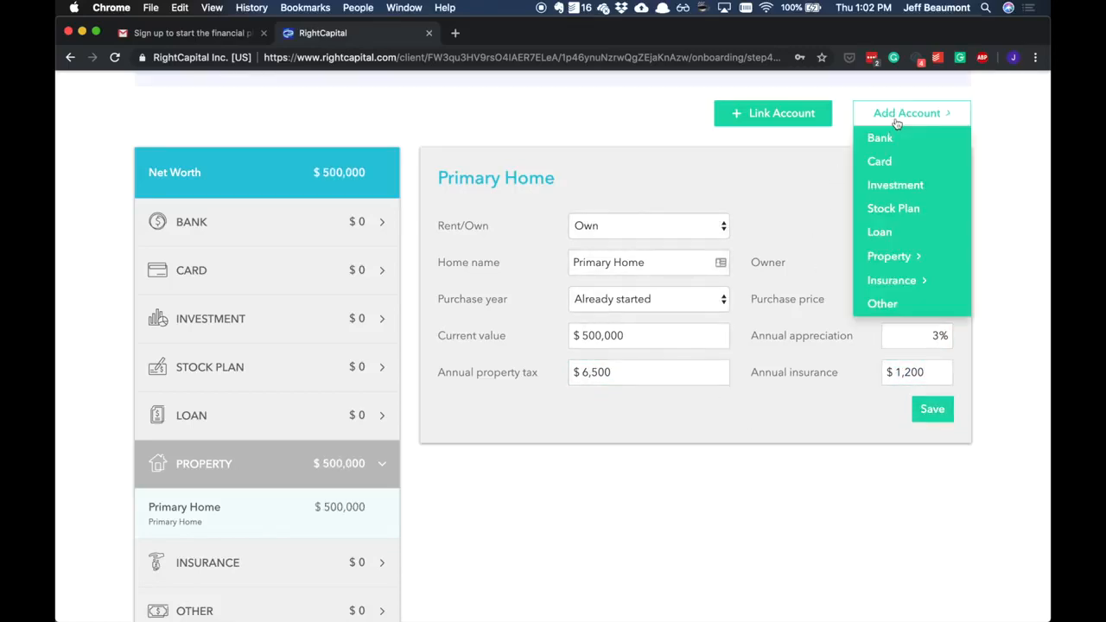
pyautogui.click(899, 239)
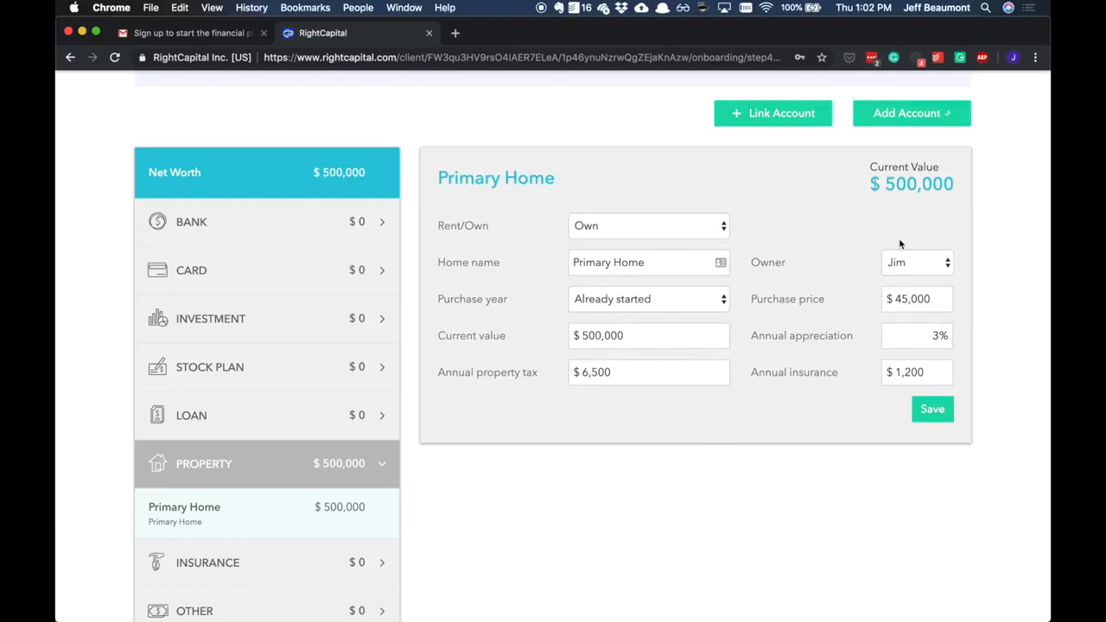
pyautogui.scroll(-3, 786, 286)
pyautogui.click(633, 366)
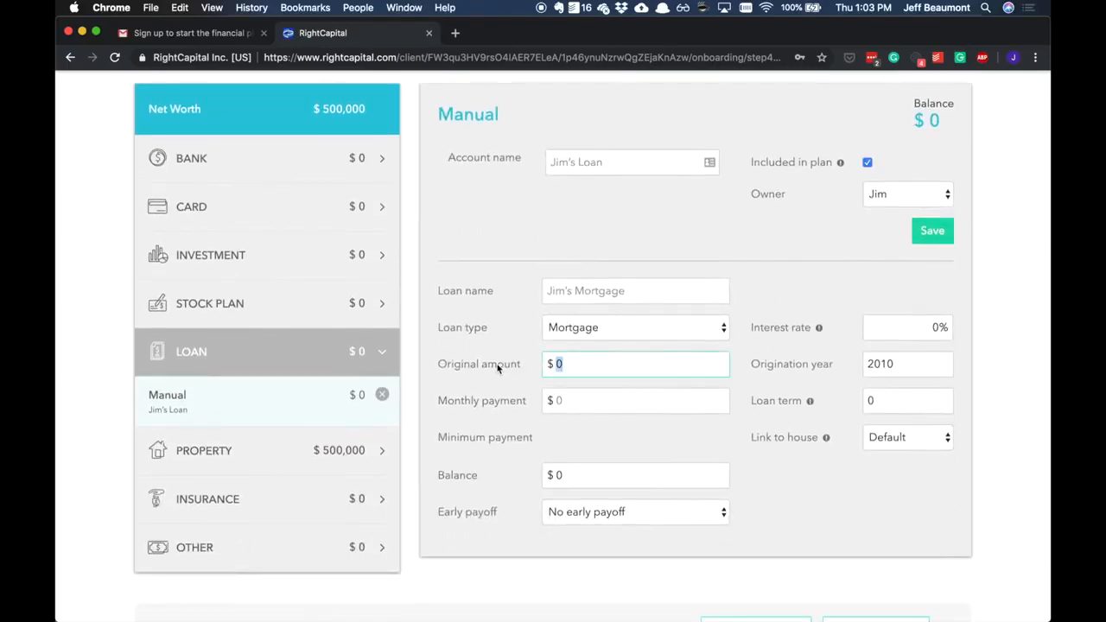
pyautogui.write('400000')
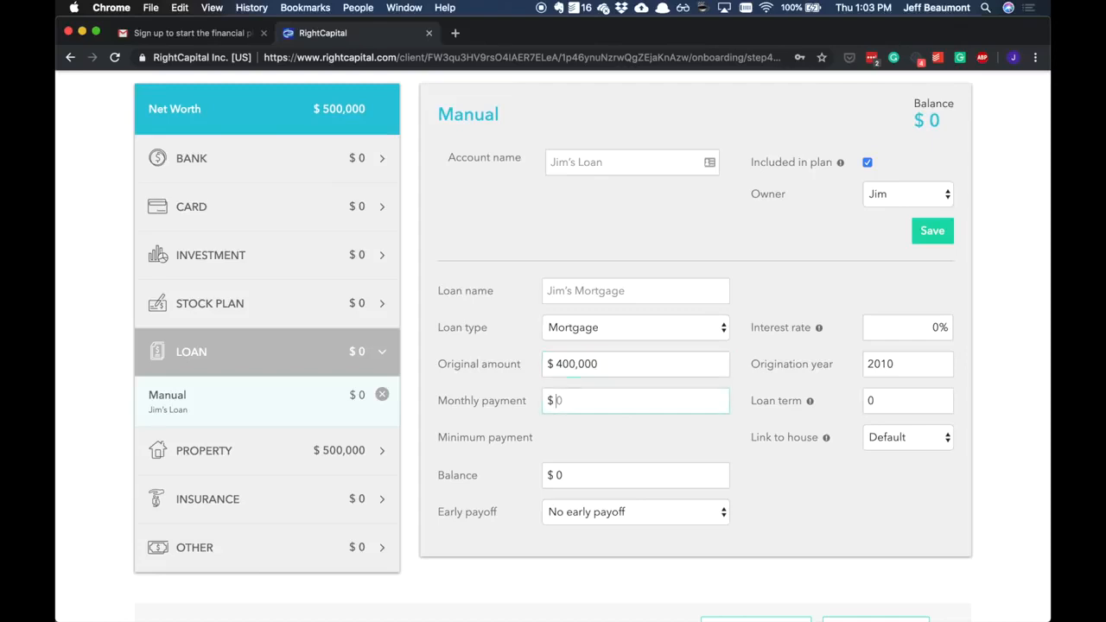
# - Set the mortgage's loan term to 30 years and its interest rate to 4%
pyautogui.click(914, 327)
pyautogui.write('5')
pyautogui.click(907, 401)
pyautogui.write('30')
pyautogui.click(910, 331)
pyautogui.write('4')
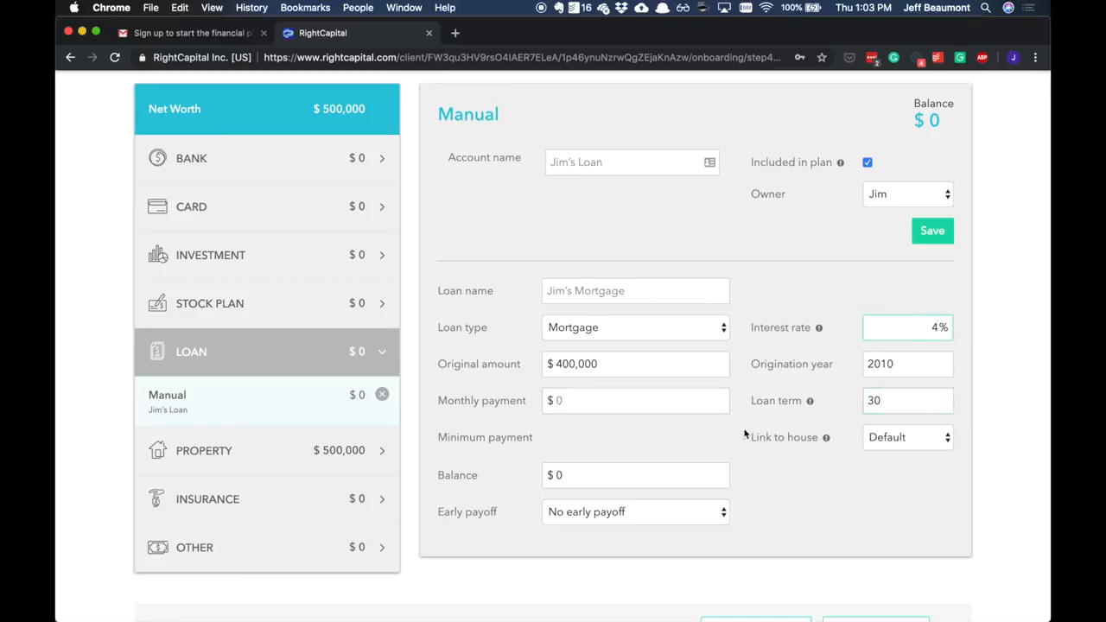
# - Save the loan and set the mortgage's monthly payment to $2,200
pyautogui.click(944, 241)
pyautogui.click(603, 395)
pyautogui.write('2200')
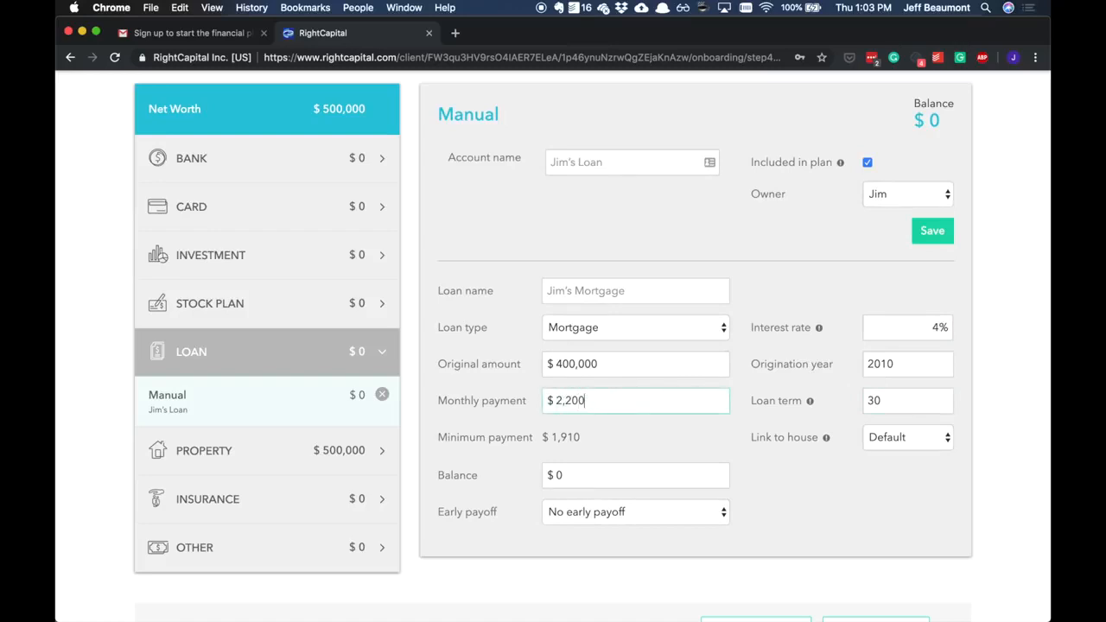
# - Save the mortgage and set the death benefit of the client's group life insurance to $1,000,000
pyautogui.click(925, 232)
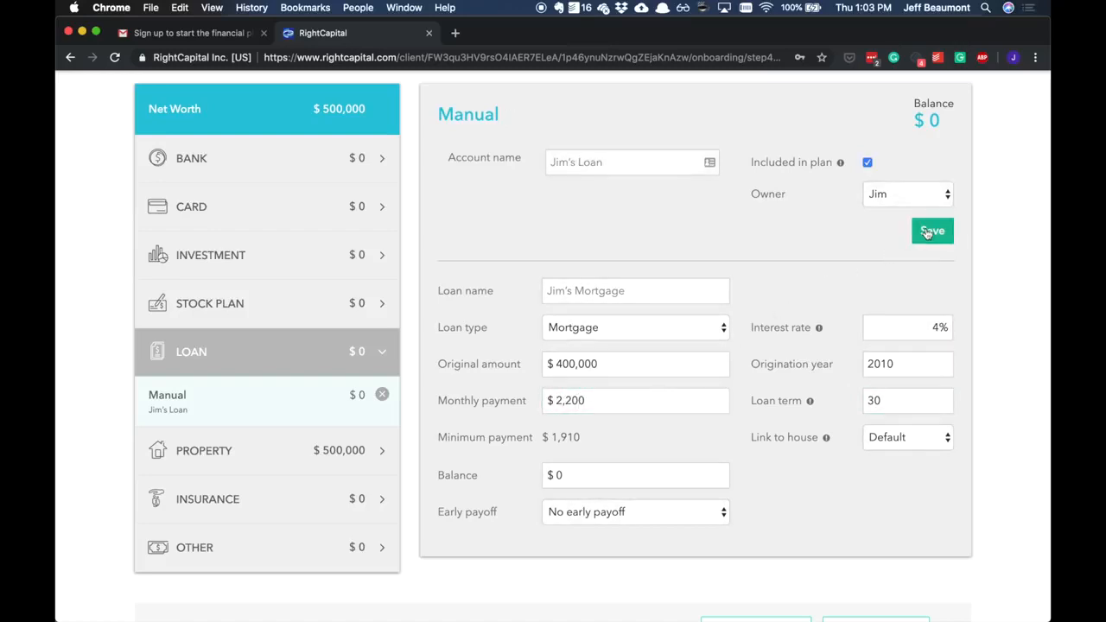
pyautogui.click(285, 500)
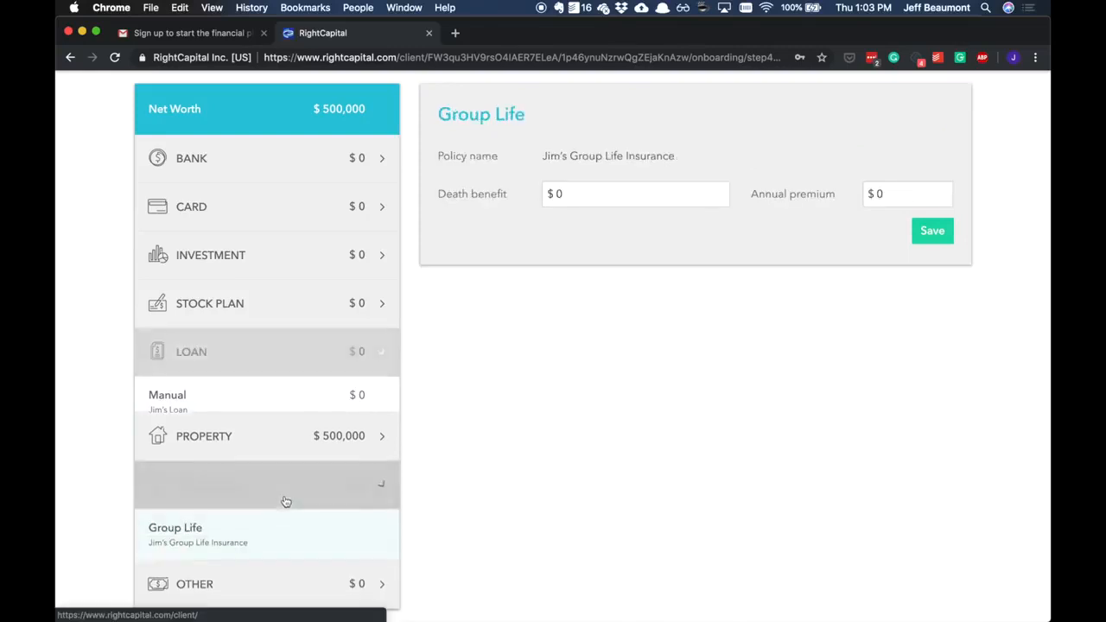
pyautogui.scroll(3, 571, 300)
pyautogui.click(593, 261)
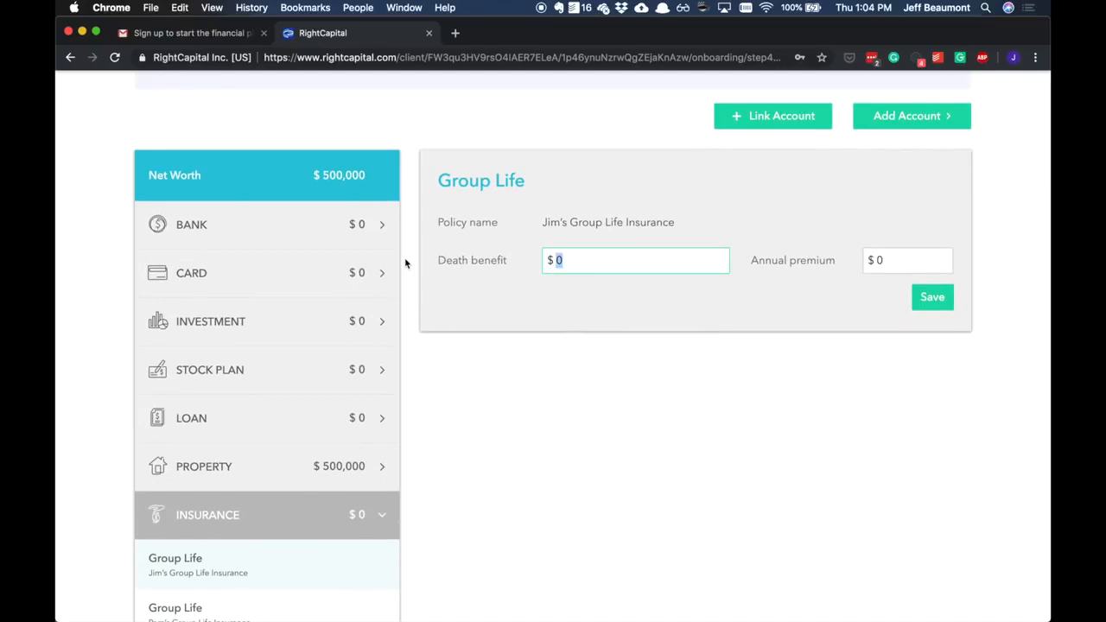
pyautogui.write('1000000')
pyautogui.press('Tab')
# - Set the group life policy's annual premium to $800 and save the policy
pyautogui.write('12')
pyautogui.press('super+a')
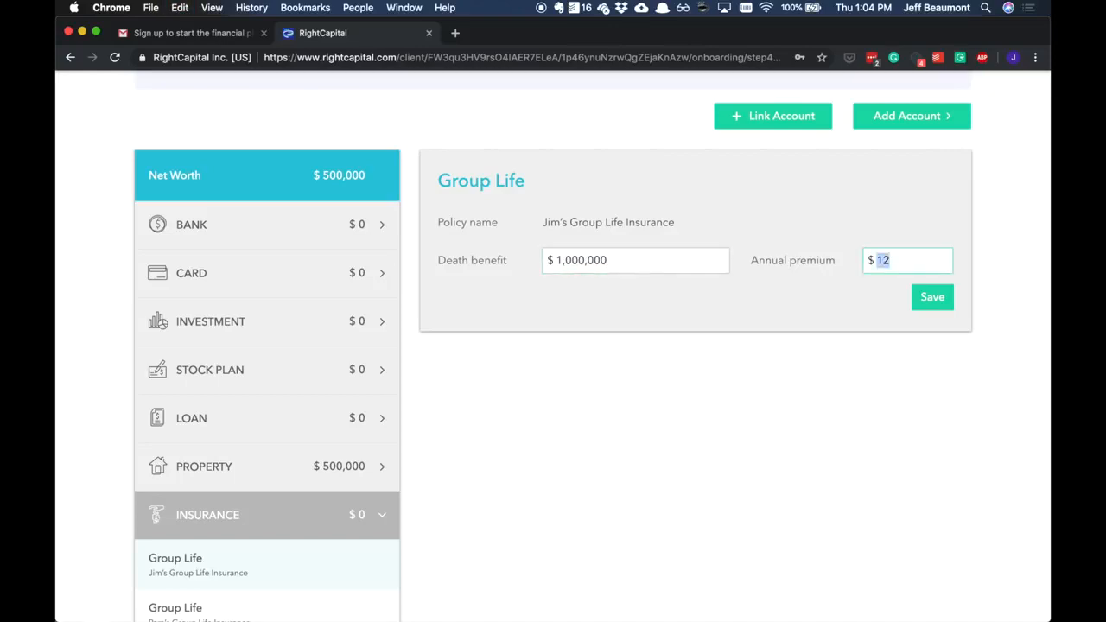
pyautogui.write('800')
pyautogui.click(935, 298)
# - Add an account of type Other to the net worth, keeping Lifestyle as its asset type
pyautogui.scroll(4, 802, 374)
pyautogui.click(907, 285)
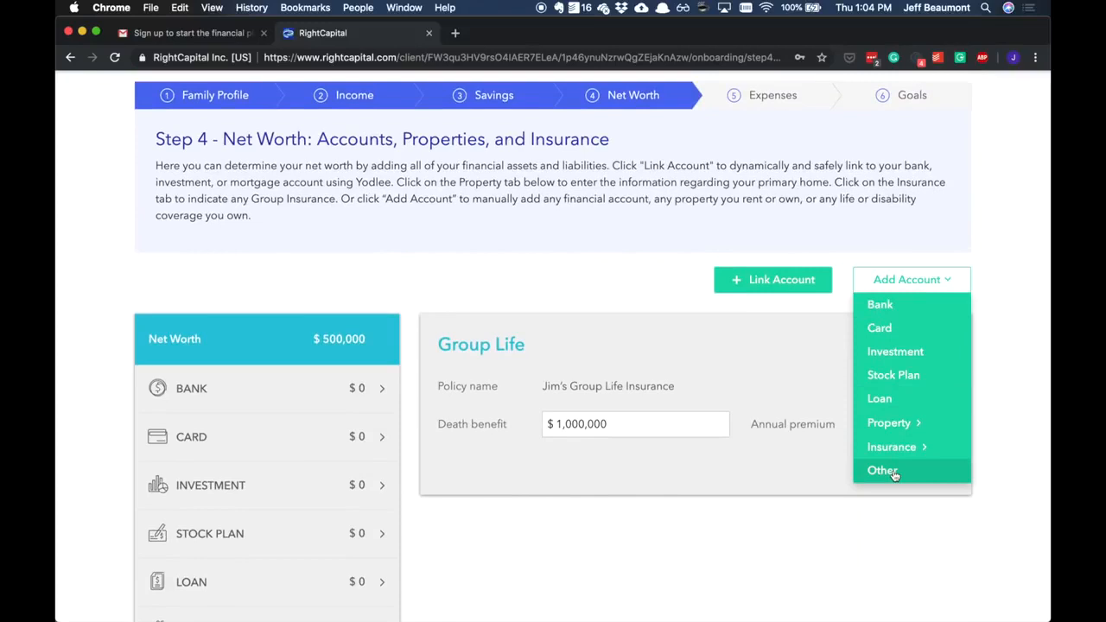
pyautogui.click(893, 473)
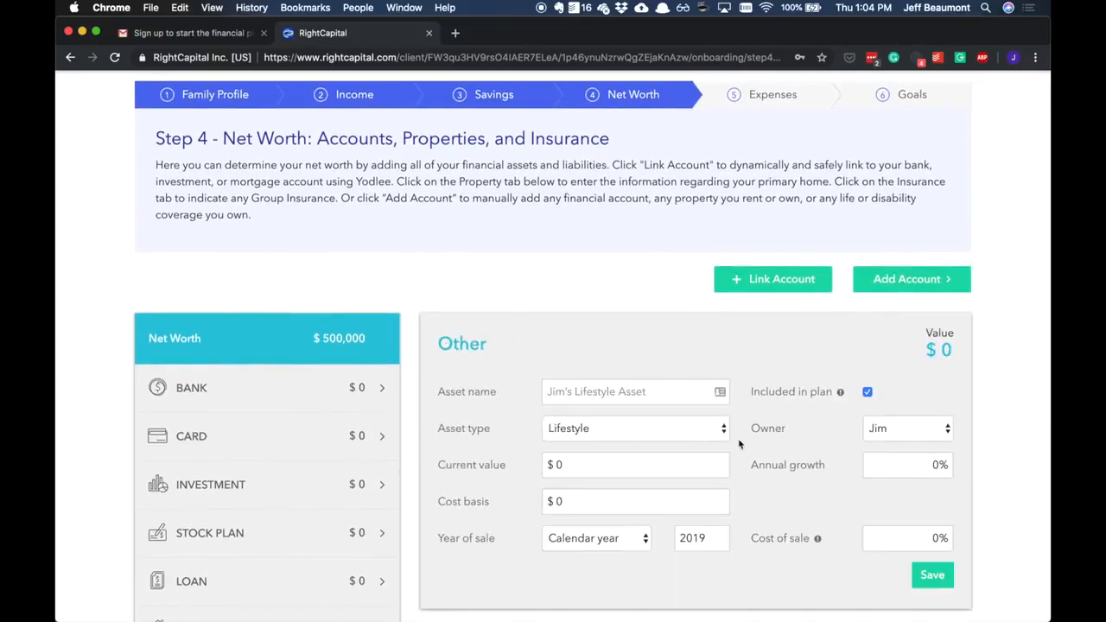
pyautogui.click(679, 429)
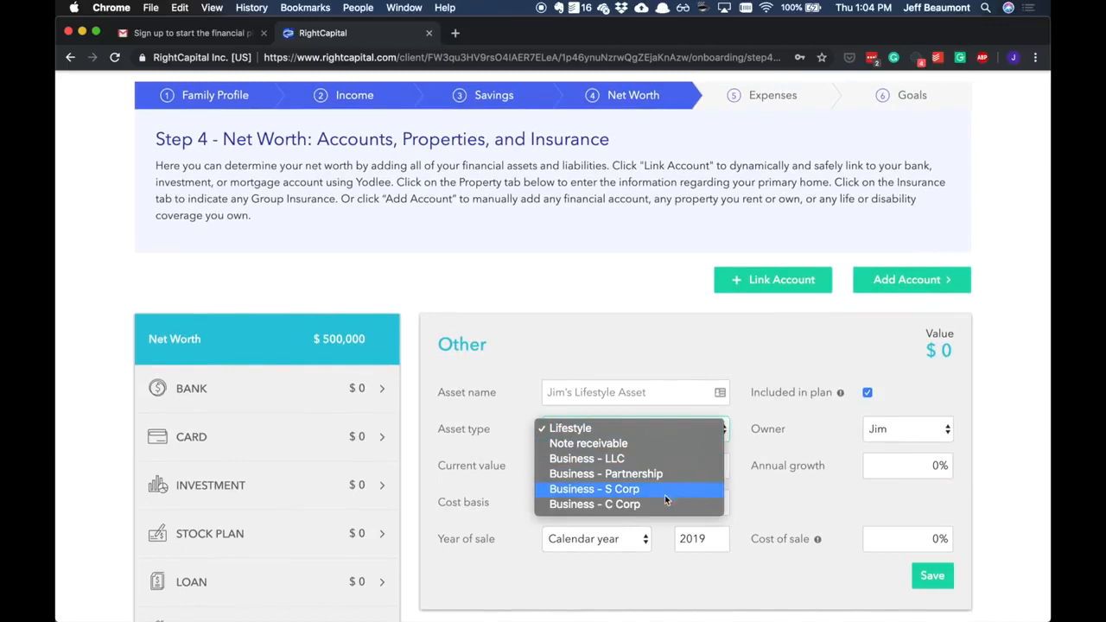
pyautogui.click(668, 430)
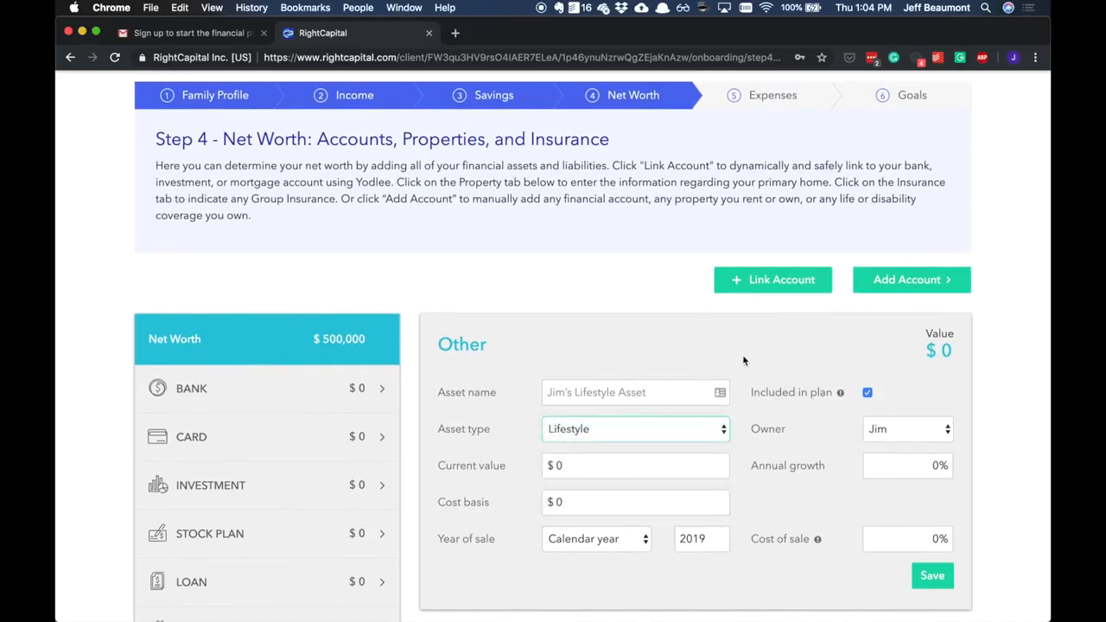
pyautogui.scroll(2, 751, 361)
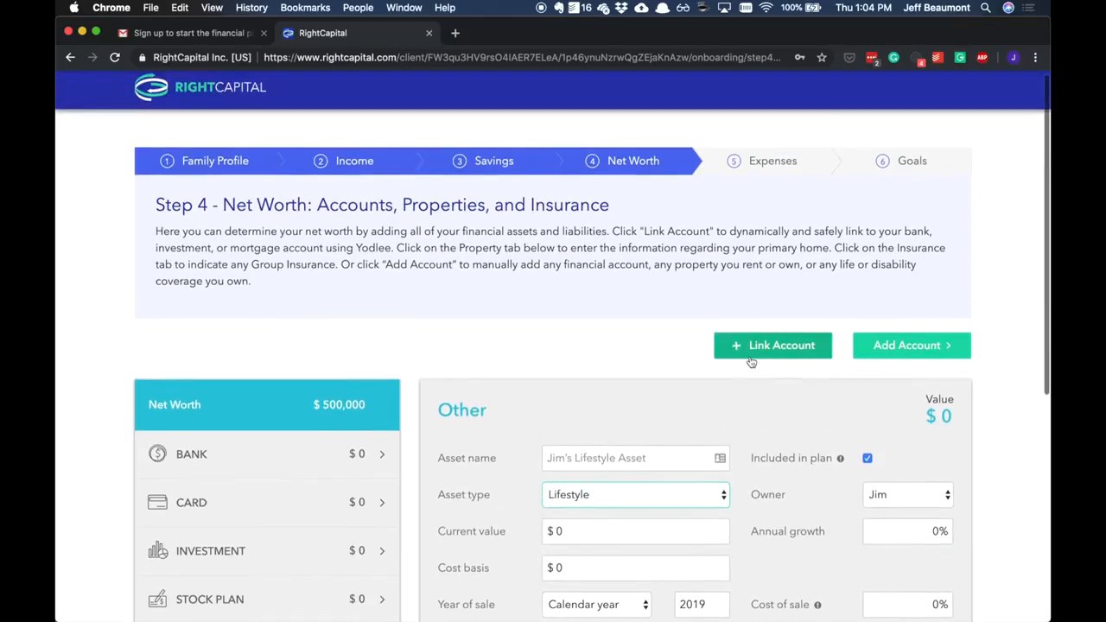
pyautogui.scroll(-3, 751, 361)
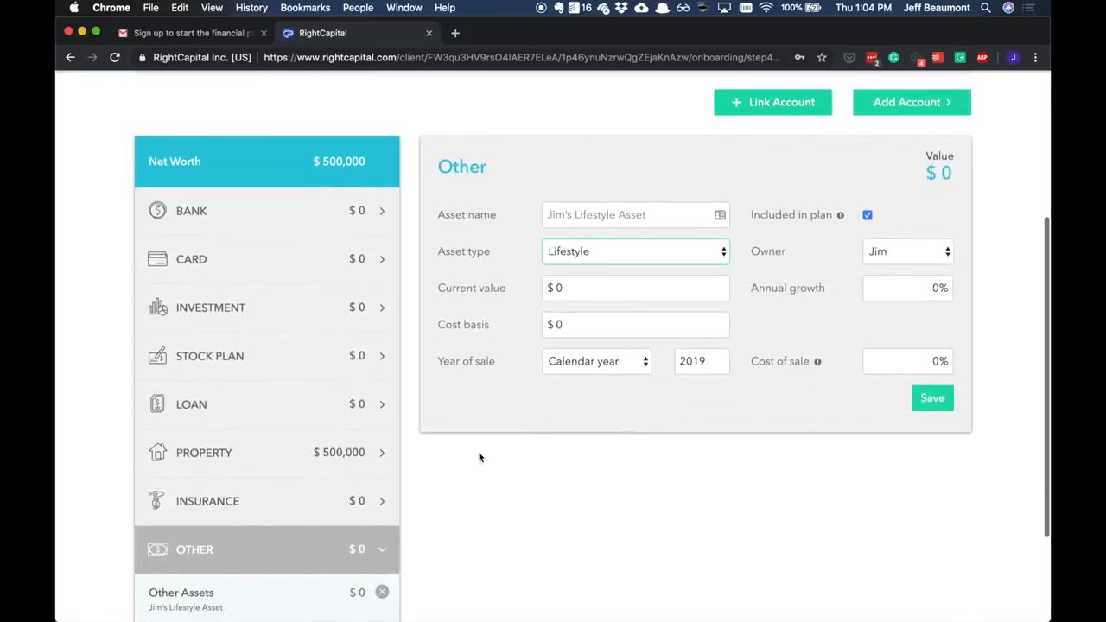
pyautogui.scroll(1, 738, 352)
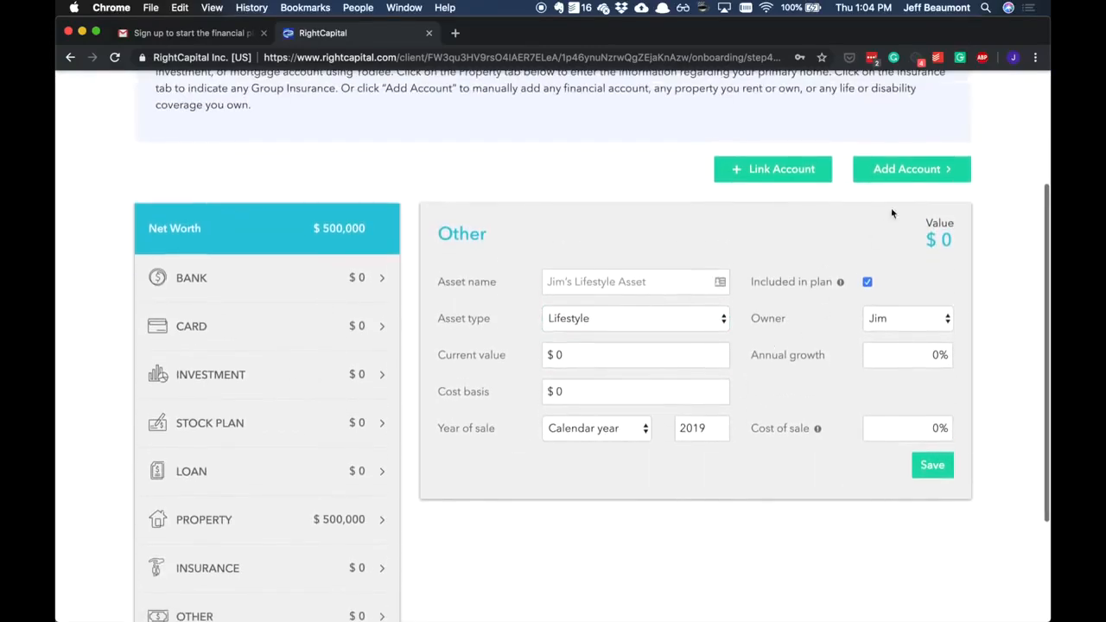
pyautogui.click(907, 173)
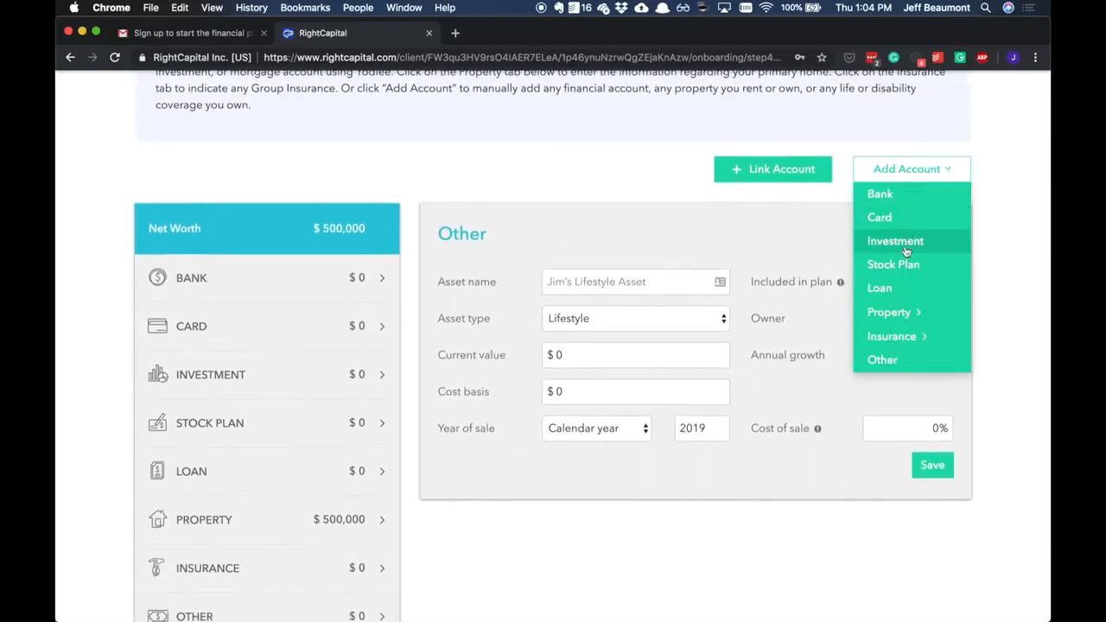
pyautogui.moveTo(904, 314)
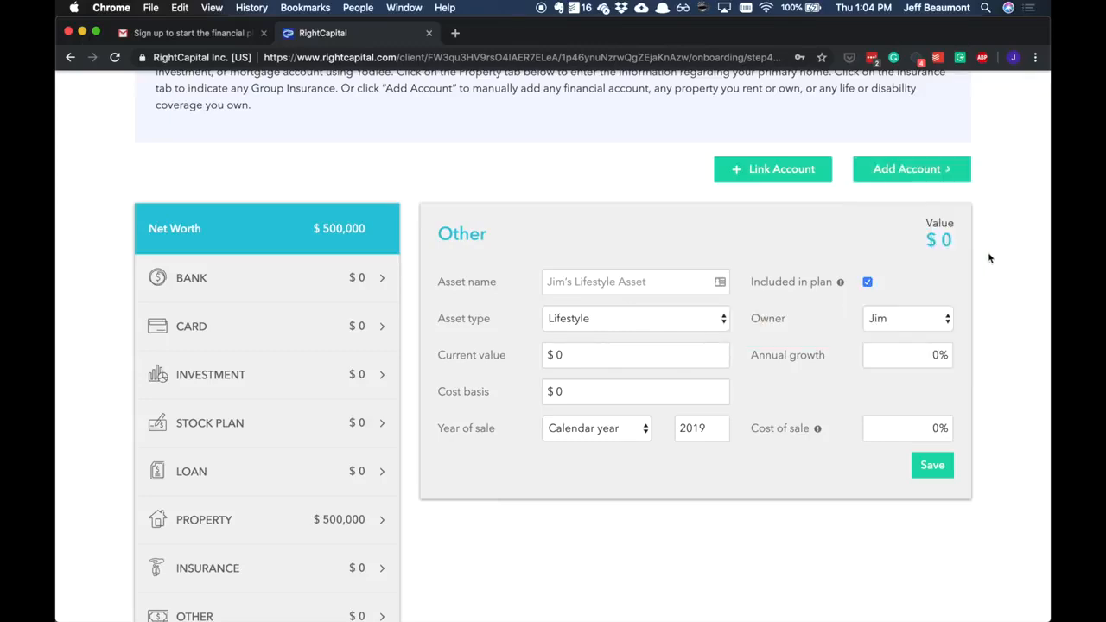
# - Proceed to the expenses stage, set the pre-retirement living expenses to $5,000 per month and save them
pyautogui.scroll(-4, 988, 251)
pyautogui.click(883, 538)
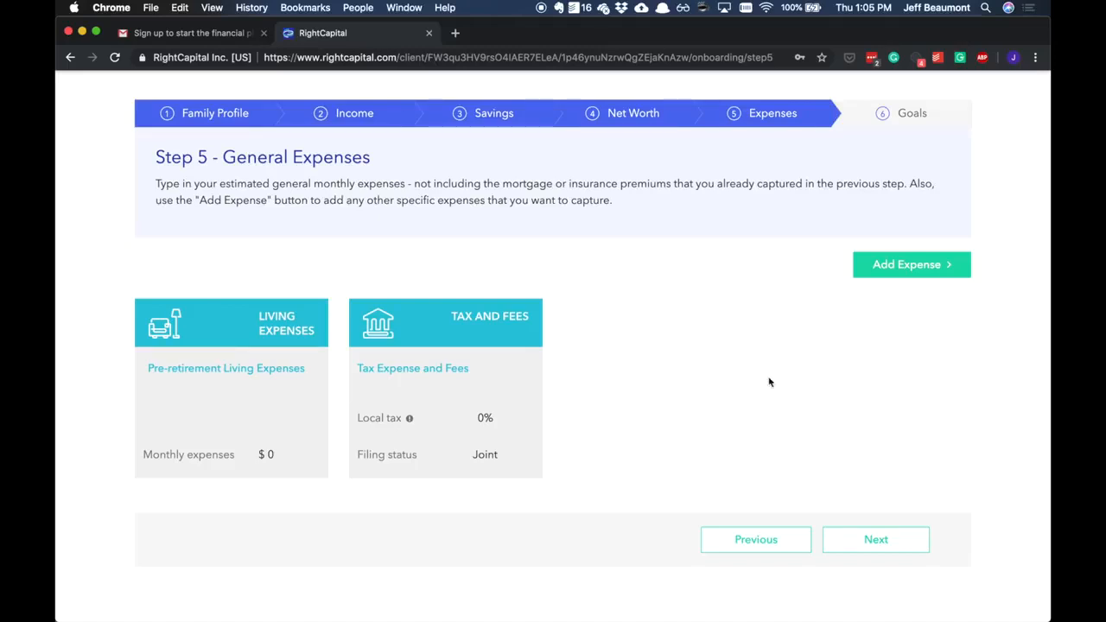
pyautogui.click(302, 348)
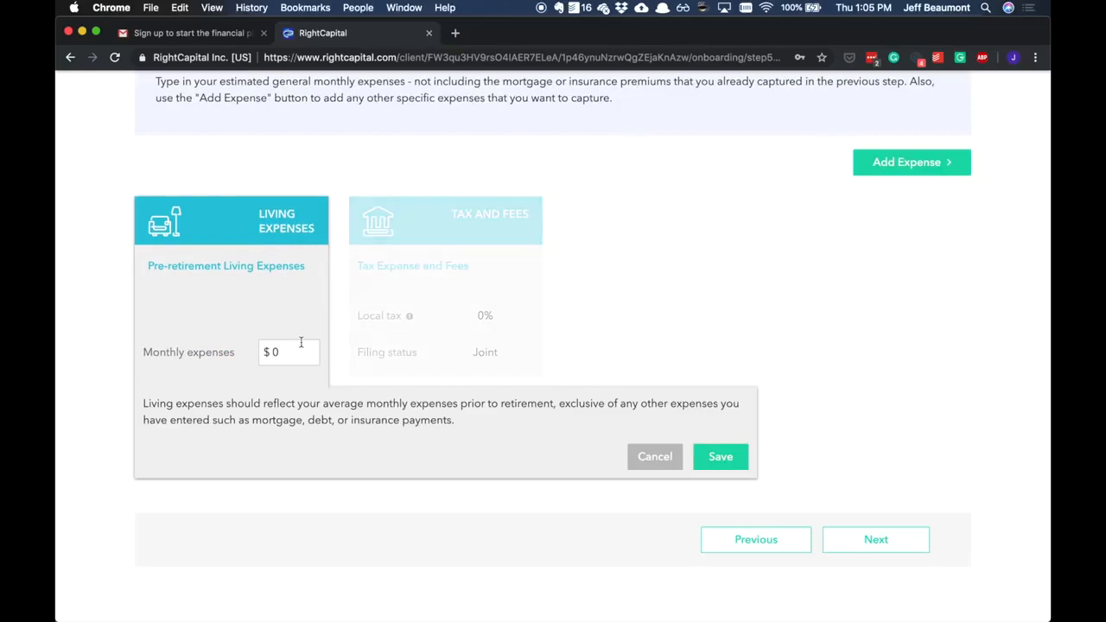
pyautogui.scroll(2, 282, 331)
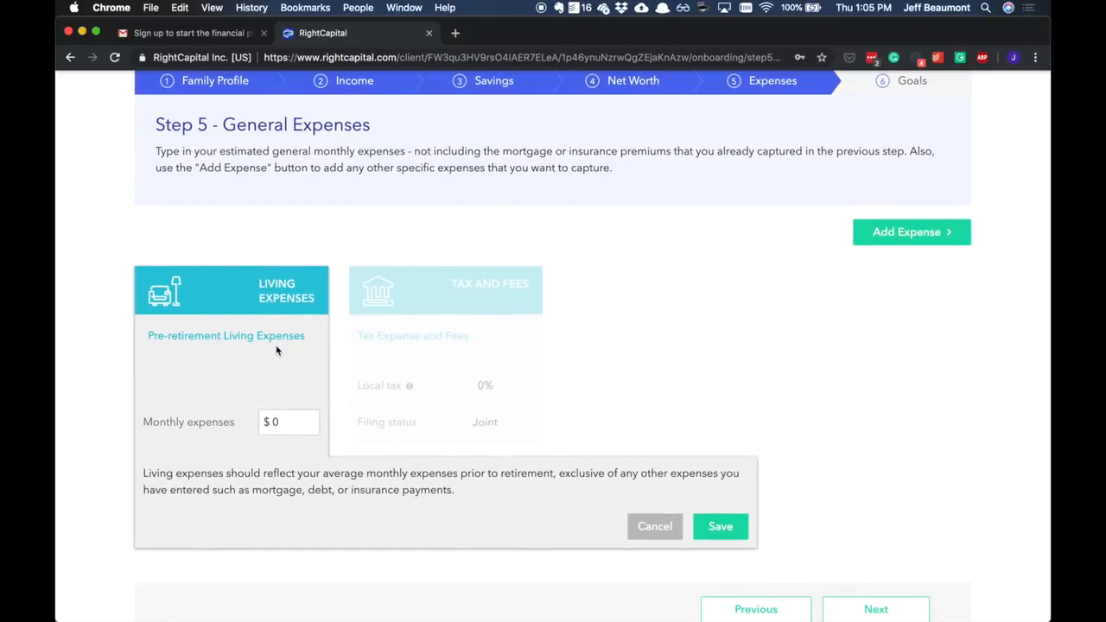
pyautogui.scroll(1, 277, 350)
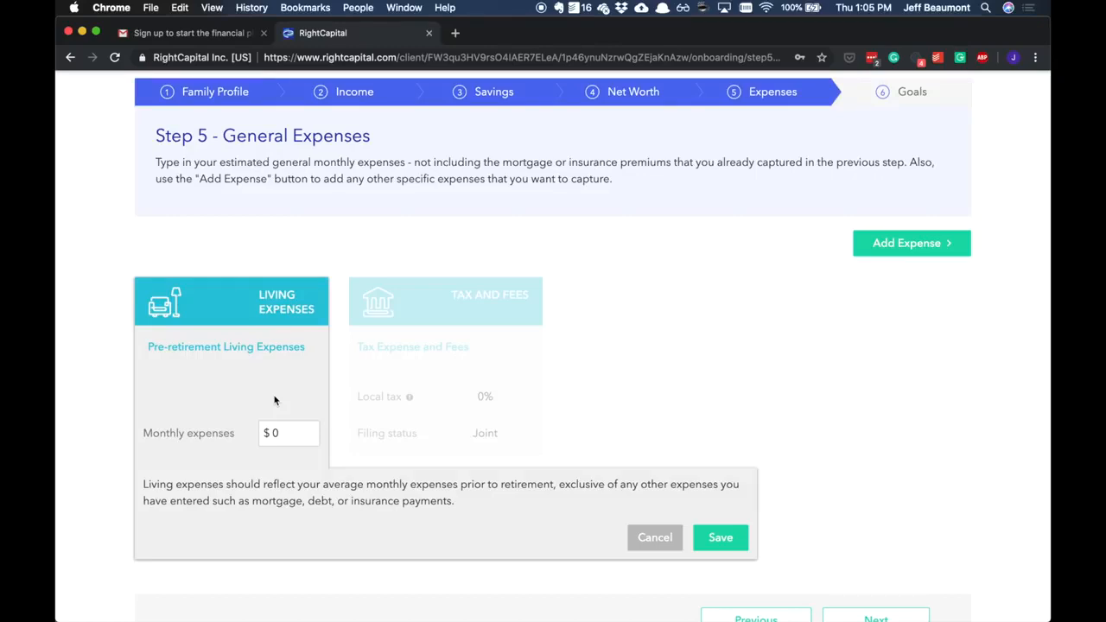
pyautogui.moveTo(289, 435); pyautogui.dragTo(254, 442)
pyautogui.write('5000')
pyautogui.click(723, 539)
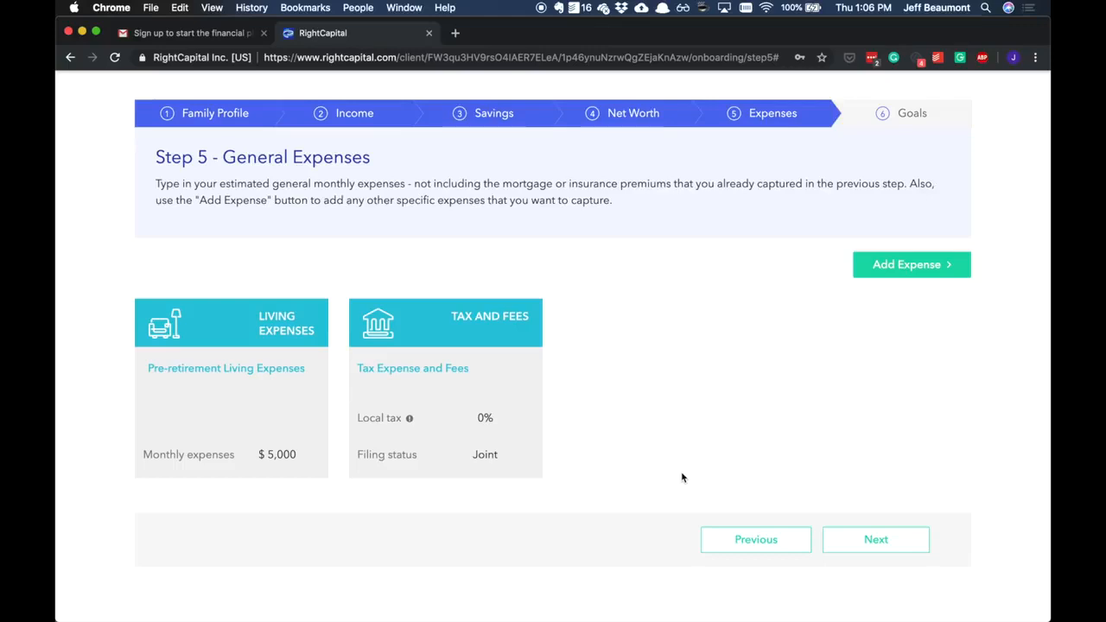
# - Proceed to the goals stage and set the retirement age to 65 for the client and 64 for the spouse, saving the ages
pyautogui.click(861, 545)
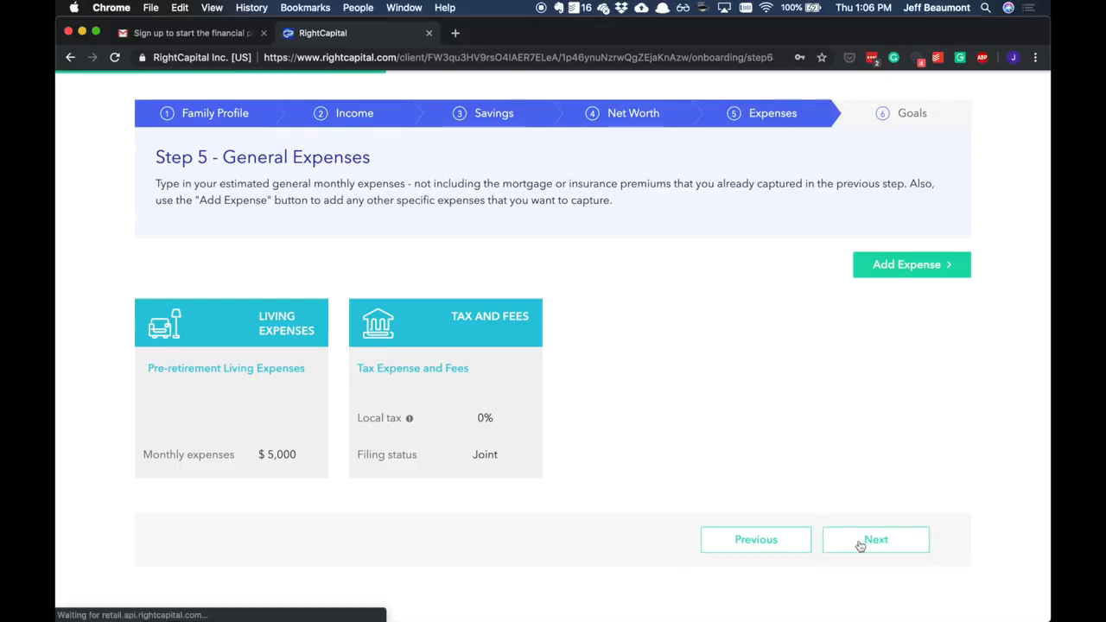
pyautogui.click(226, 383)
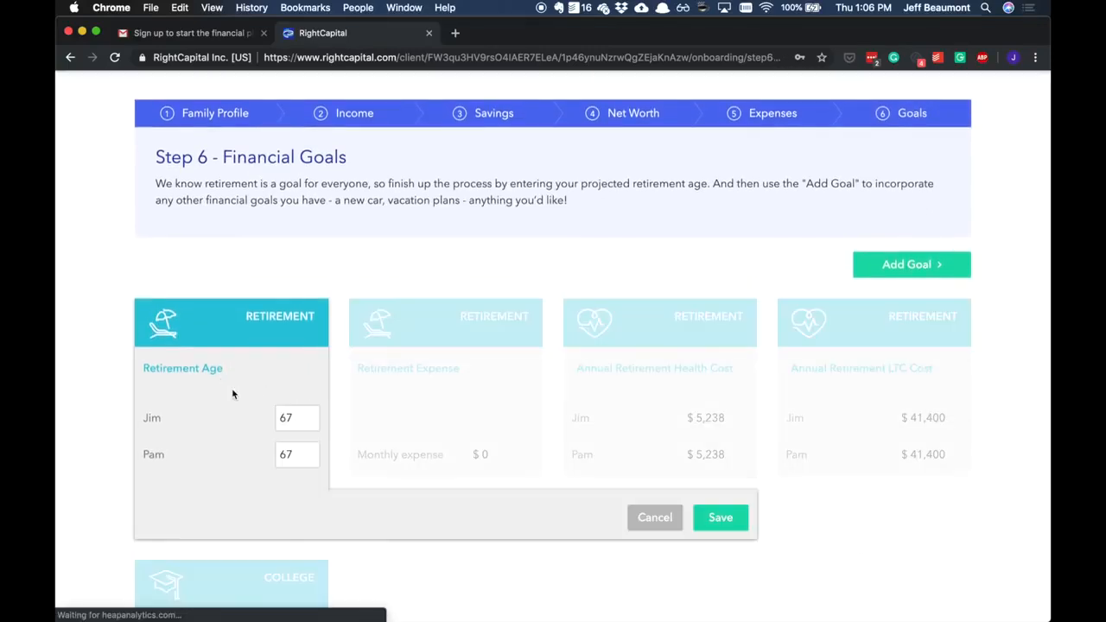
pyautogui.click(310, 422)
pyautogui.click(310, 423)
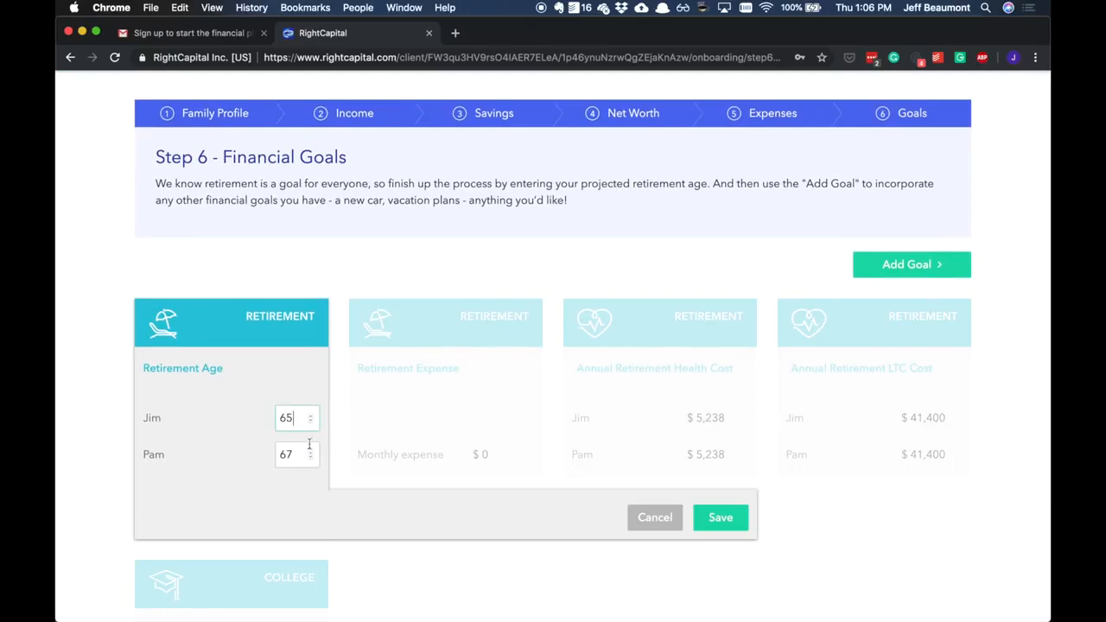
pyautogui.click(311, 459)
pyautogui.click(312, 460)
pyautogui.click(311, 460)
pyautogui.click(717, 517)
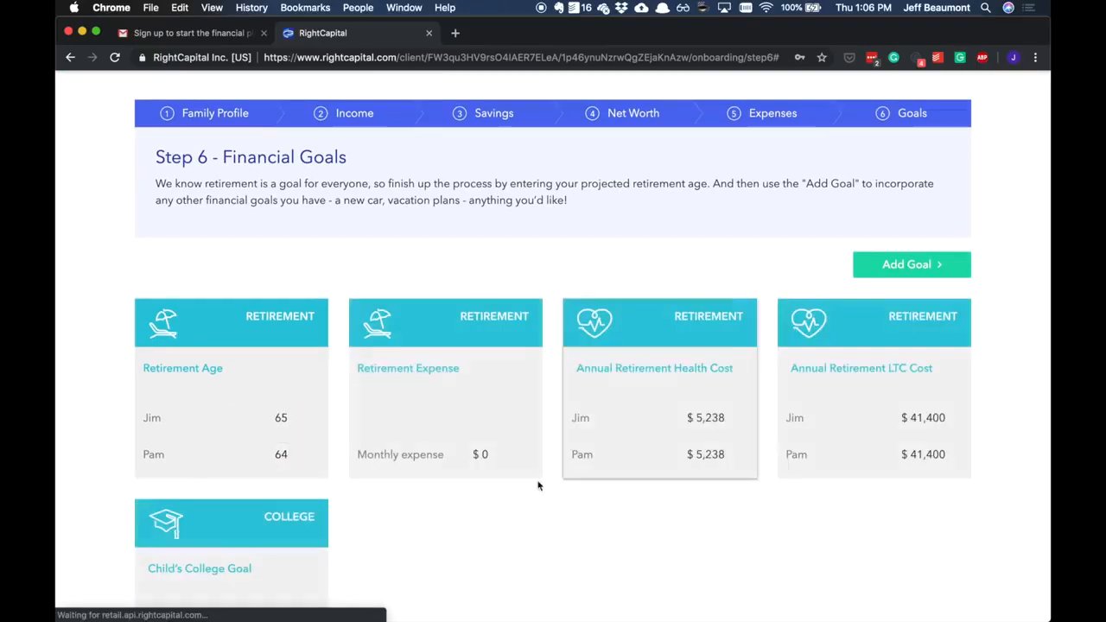
# - Set the monthly retirement expense to $5,000 and save it
pyautogui.click(481, 434)
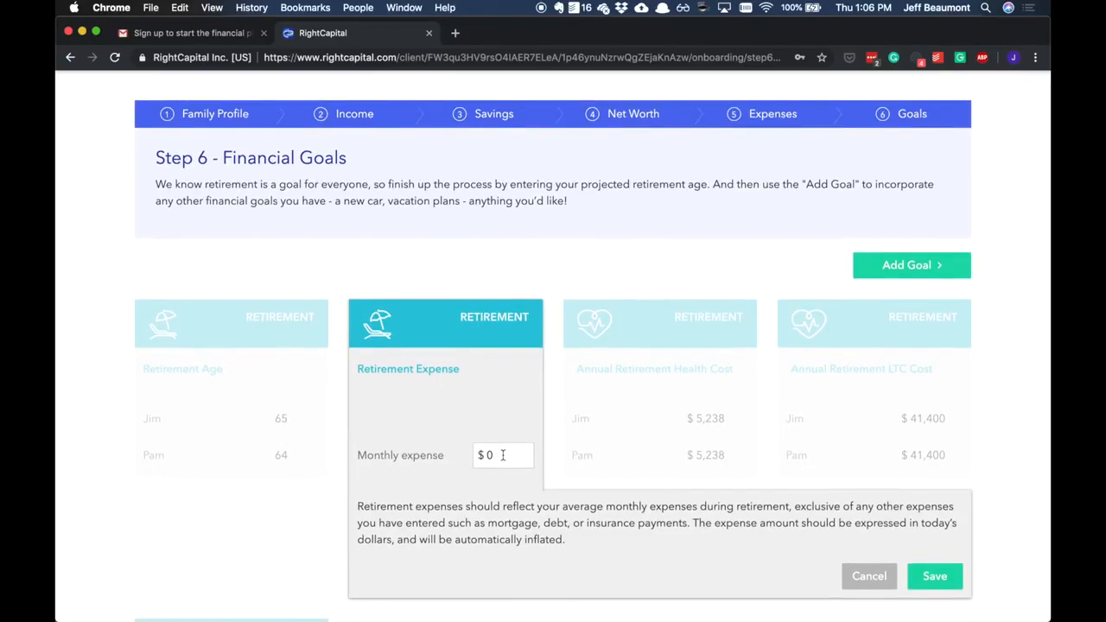
pyautogui.moveTo(502, 455); pyautogui.dragTo(472, 460)
pyautogui.write('5000')
pyautogui.click(937, 575)
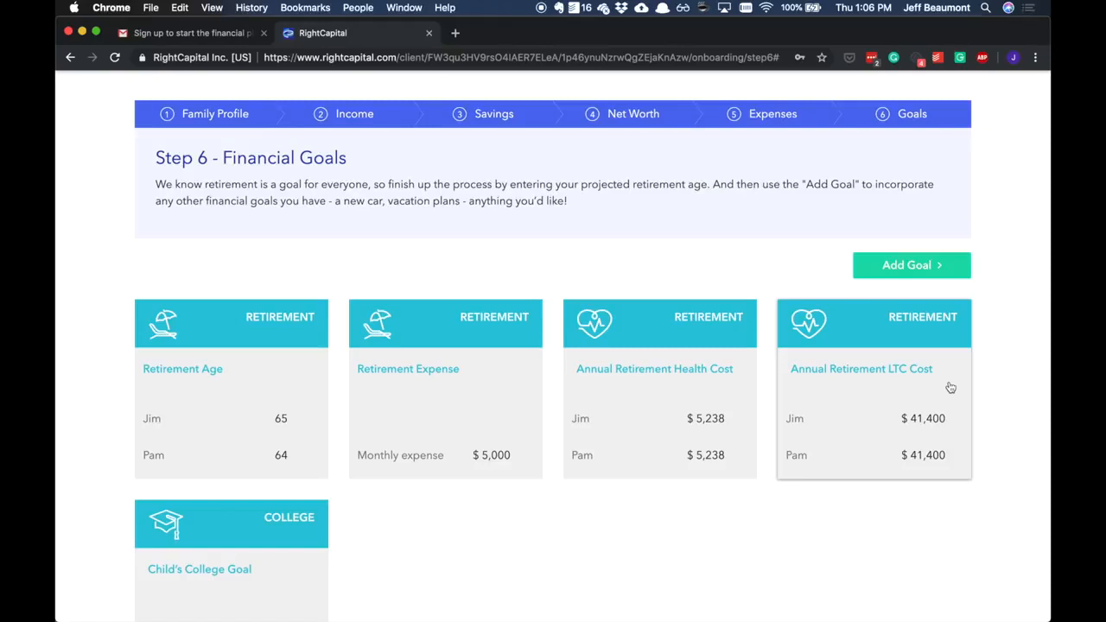
# - Add and save a vacation goal with its default settings, and complete the onboarding
pyautogui.click(946, 266)
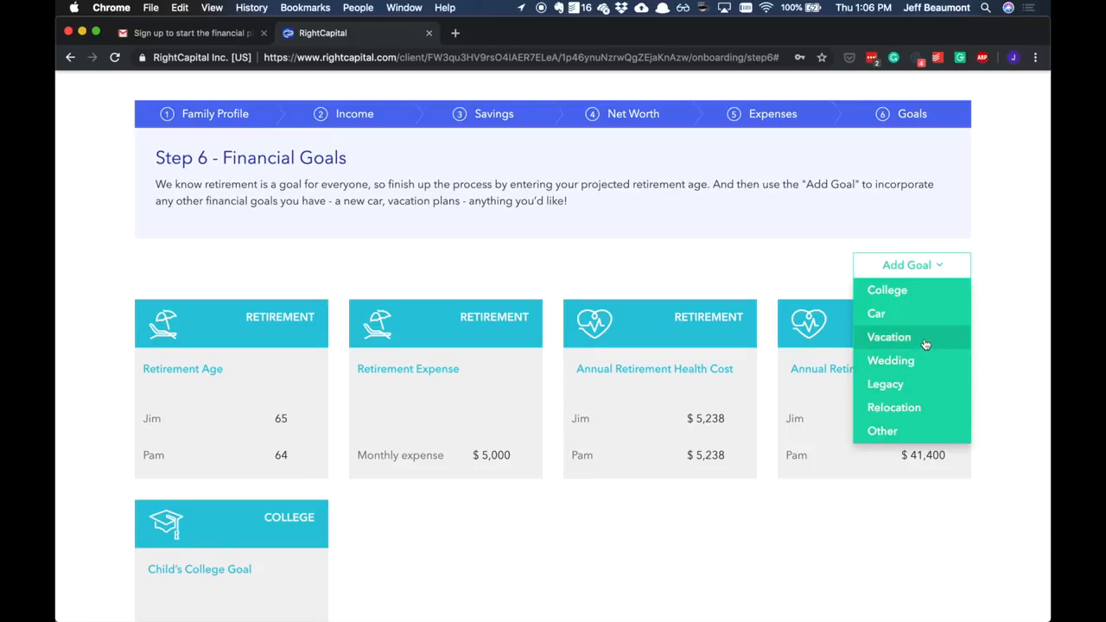
pyautogui.click(890, 337)
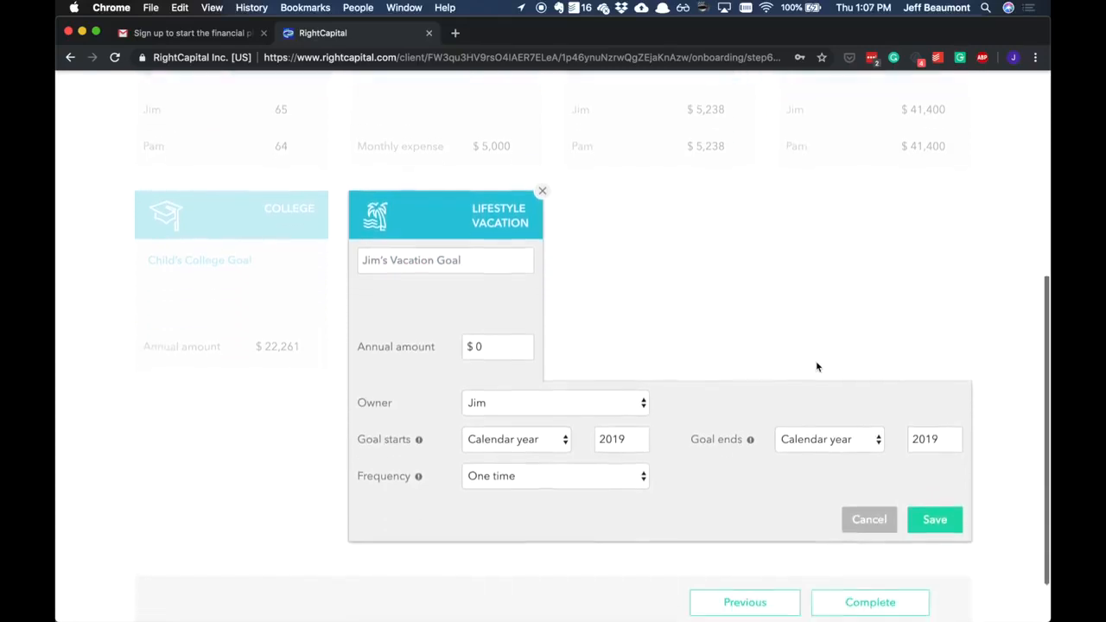
pyautogui.click(492, 256)
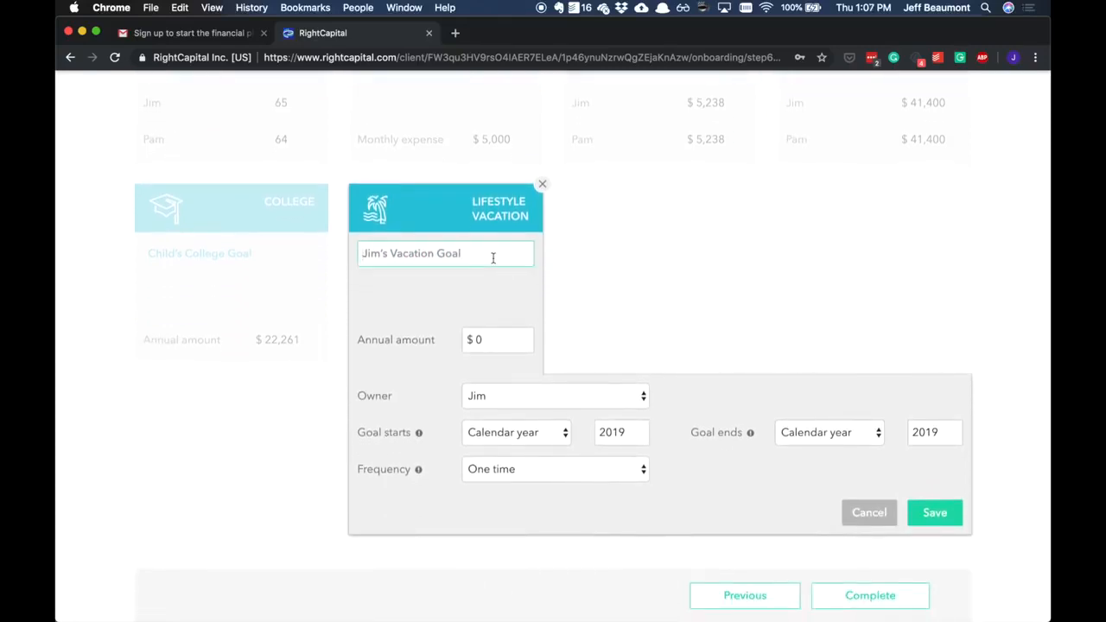
pyautogui.click(934, 514)
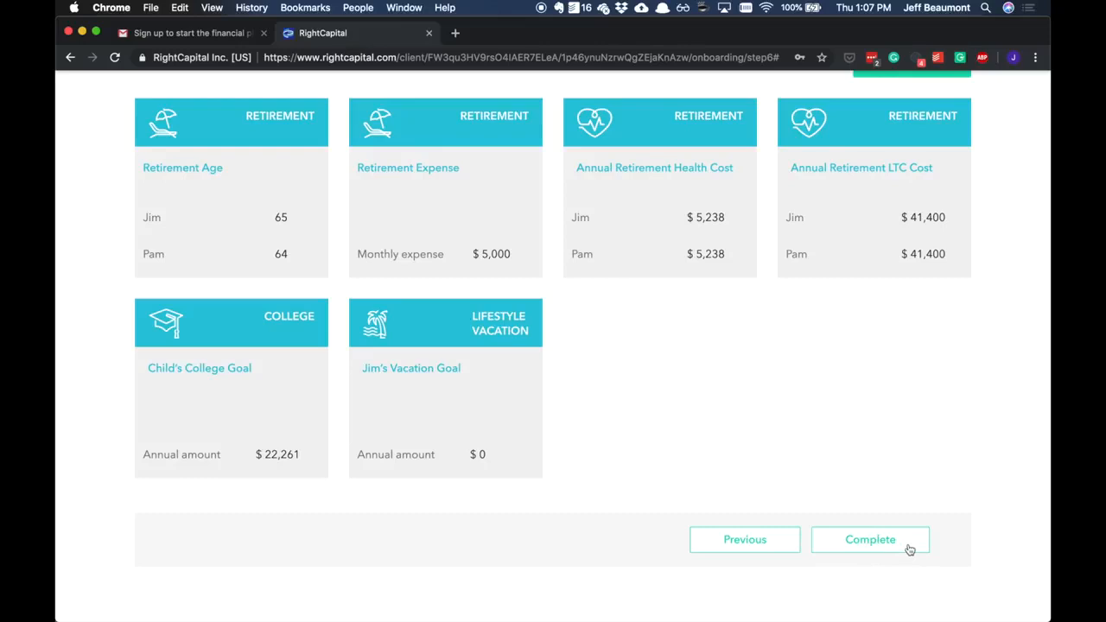
pyautogui.click(910, 550)
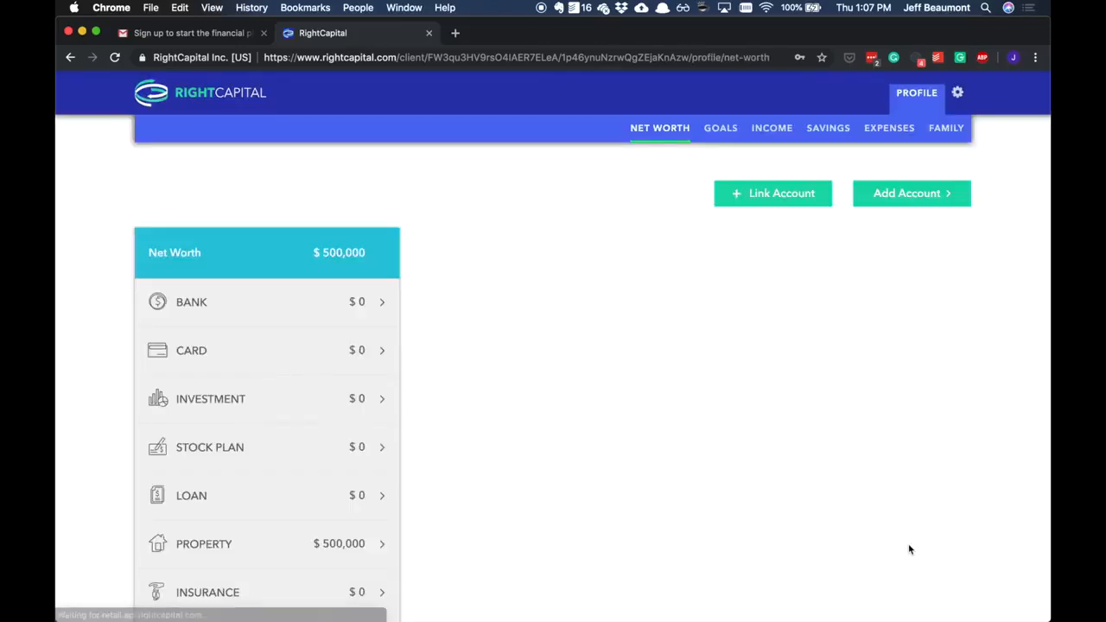